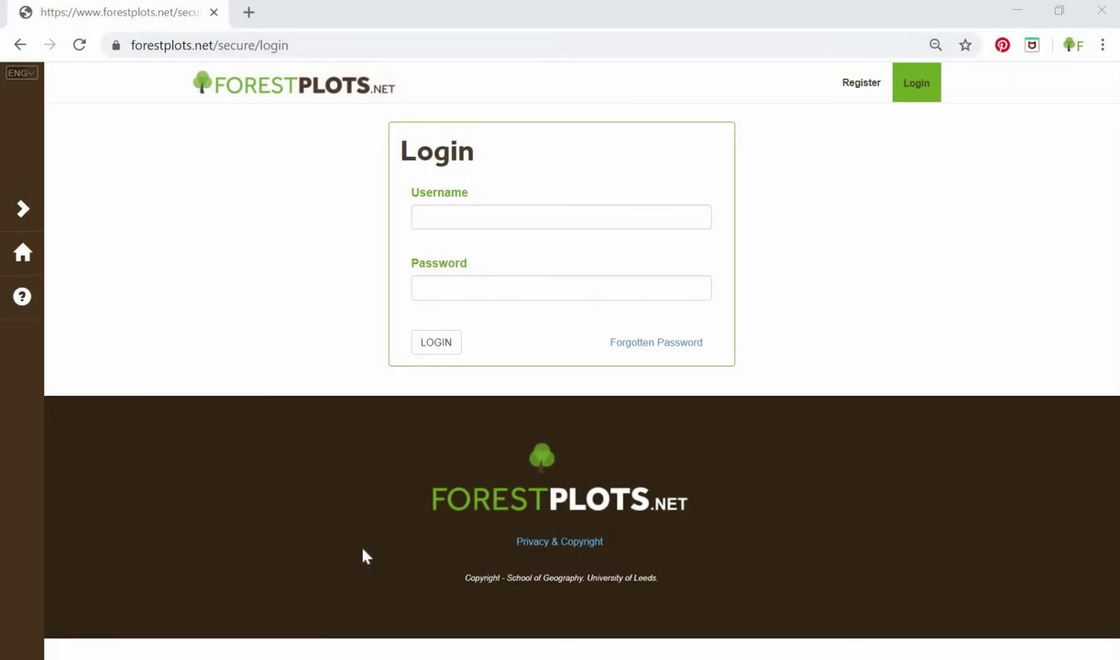
- Log in to ForestPlots with the username test4 and the account password
{"action": "left_click", "coordinate": [445, 217]}
{"action": "type", "text": "test4"}
{"action": "key", "text": "Tab"}
{"action": "type", "text": "•••••••"}
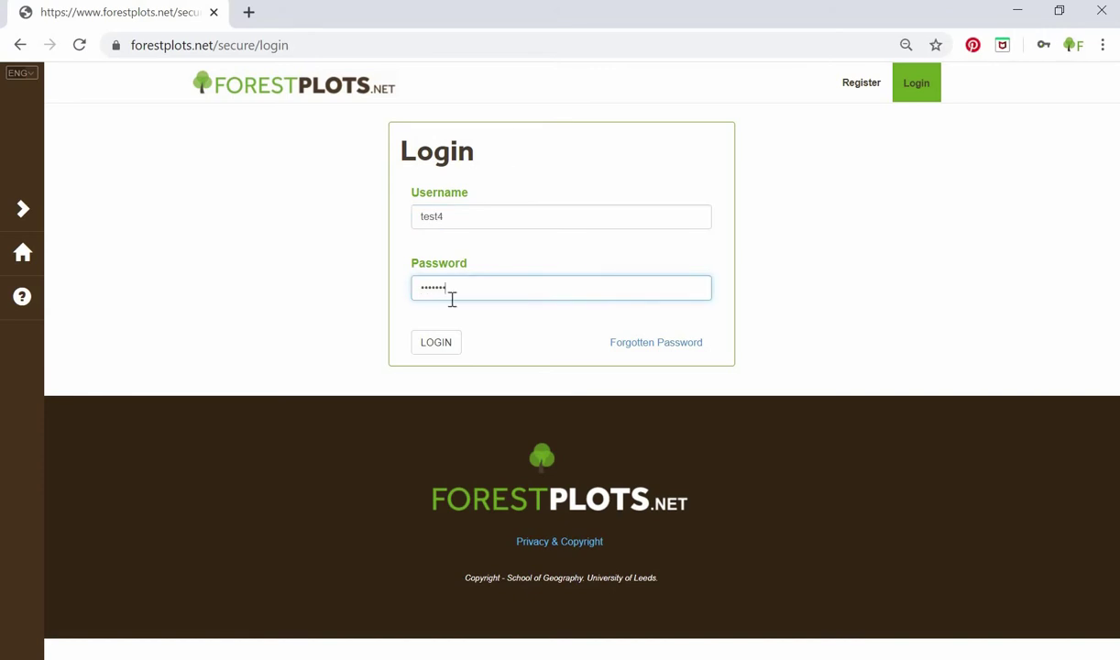
{"action": "left_click", "coordinate": [423, 348]}
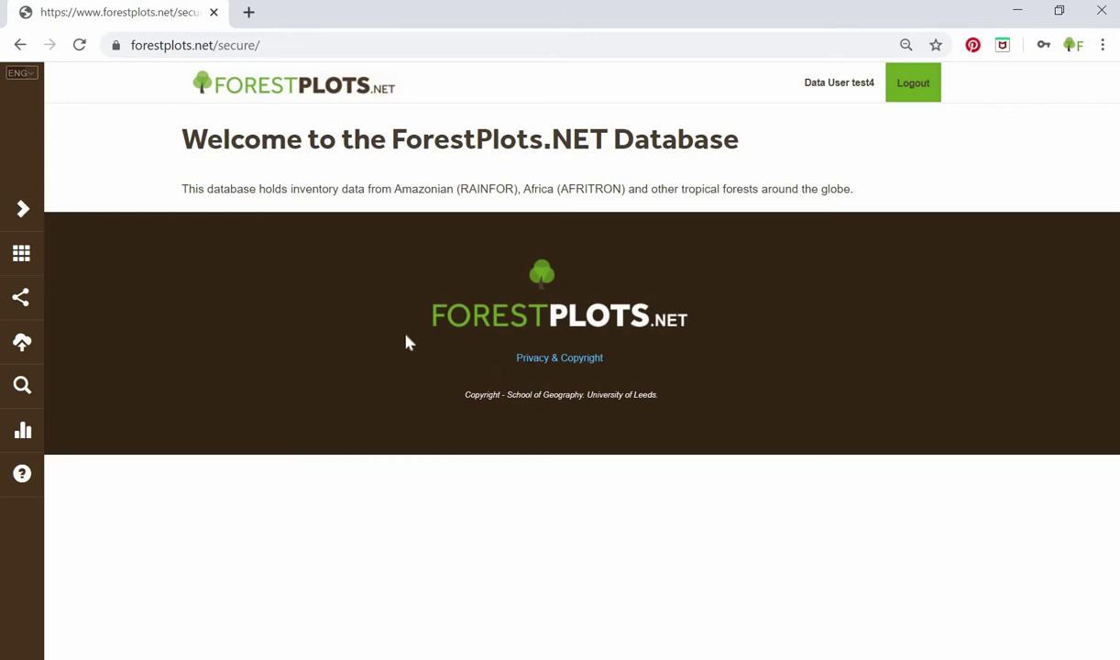
- Open the plots list and look through the plots available under My Plots
{"action": "left_click", "coordinate": [24, 260]}
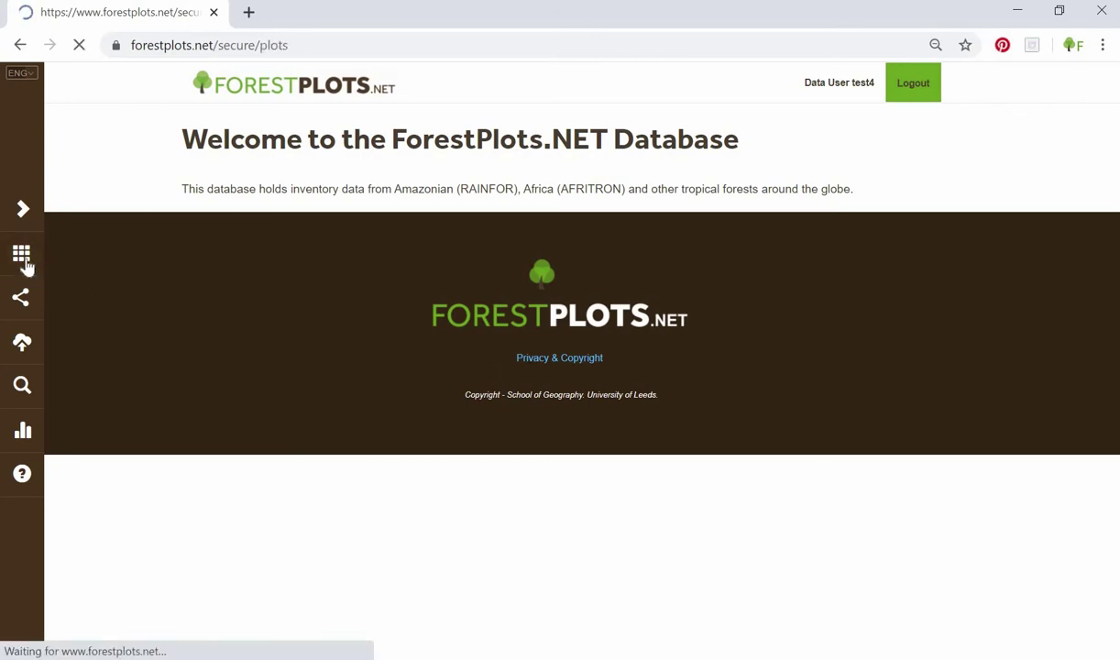
{"action": "scroll", "coordinate": [474, 403], "scroll_direction": "down", "scroll_amount": 2}
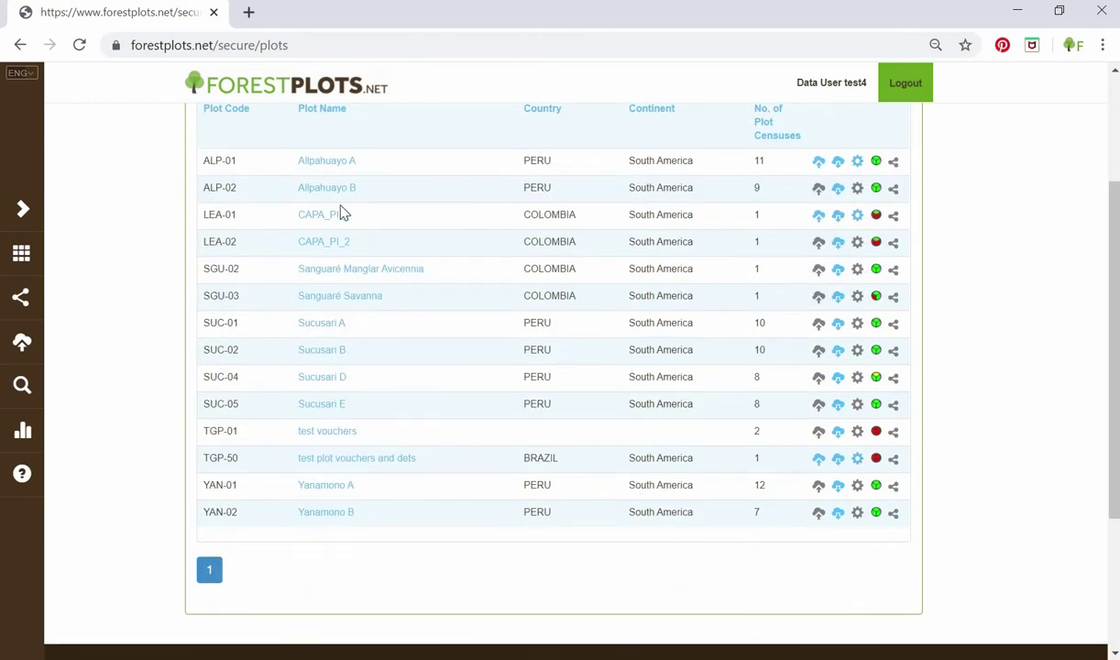
{"action": "scroll", "coordinate": [343, 213], "scroll_direction": "up", "scroll_amount": 2}
{"action": "scroll", "coordinate": [828, 311], "scroll_direction": "down", "scroll_amount": 2}
{"action": "scroll", "coordinate": [789, 303], "scroll_direction": "up", "scroll_amount": 2}
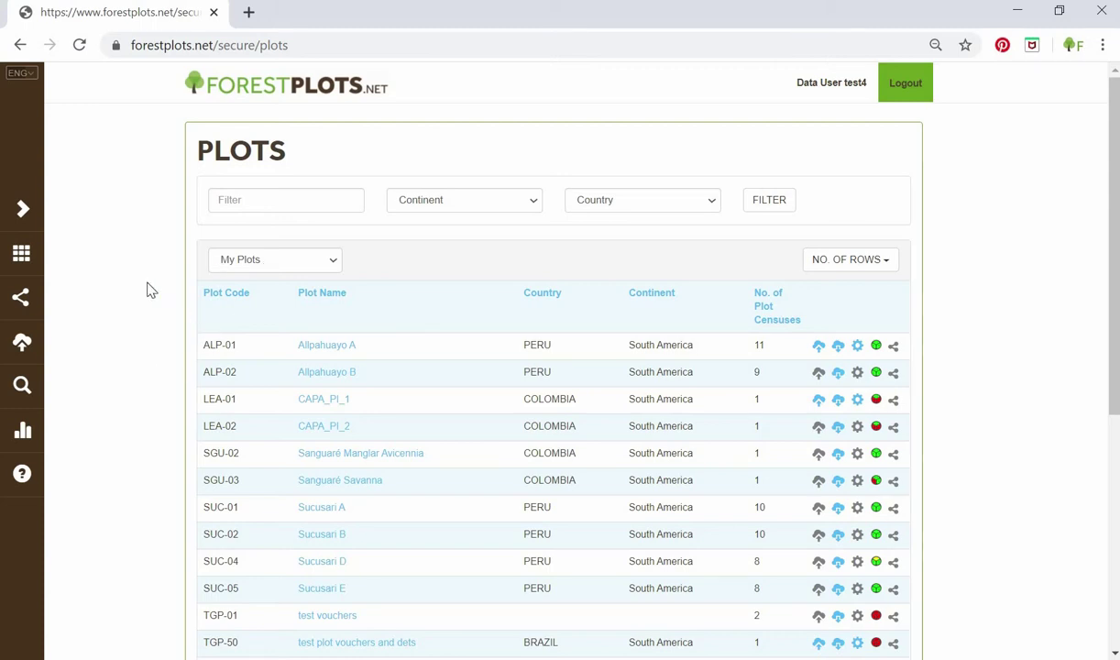
- Expand the site navigation to show its section names and open Advanced Search
{"action": "left_click", "coordinate": [22, 215]}
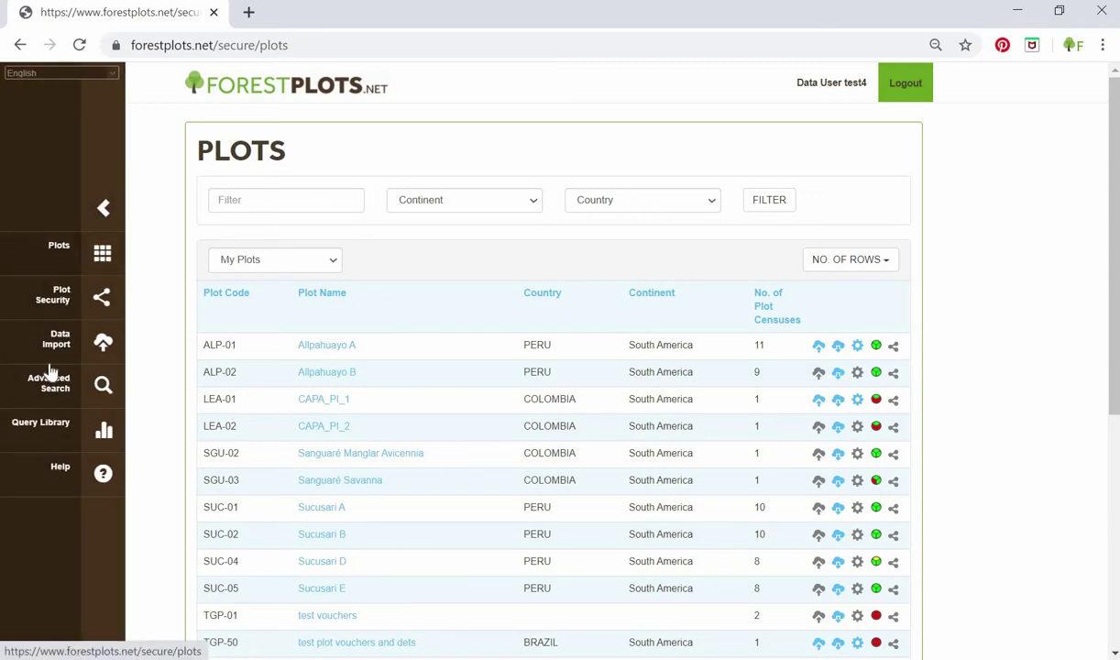
{"action": "left_click", "coordinate": [107, 392]}
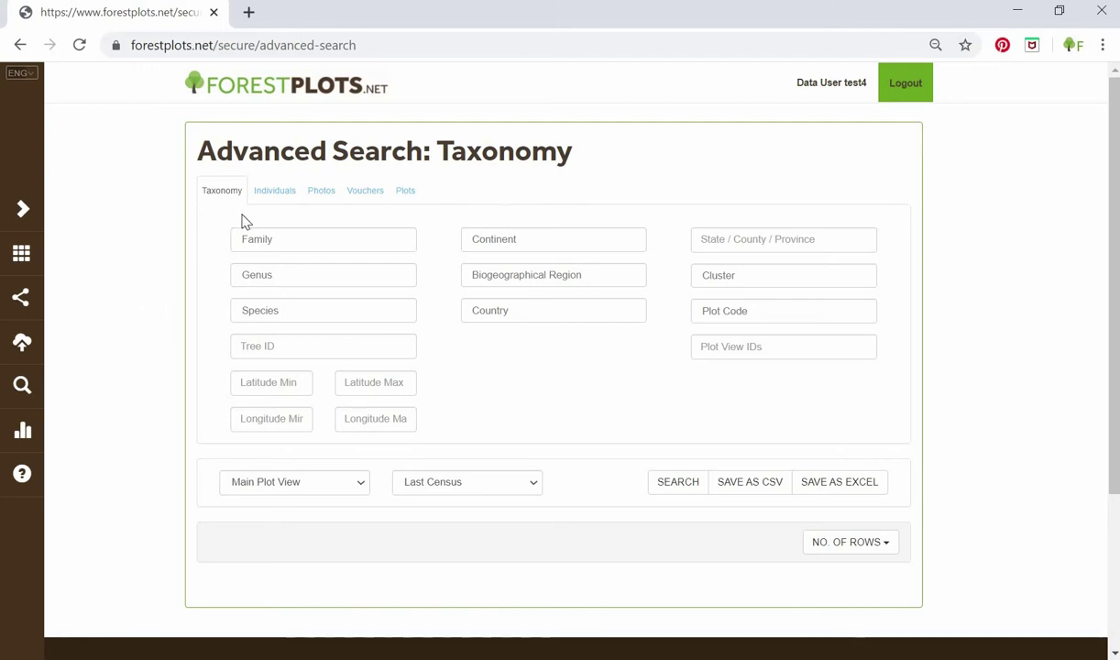
- Examine the search fields offered for Individuals, Photos, Vouchers and Plots, and return to the Taxonomy search
{"action": "left_click", "coordinate": [270, 192]}
{"action": "left_click", "coordinate": [320, 192]}
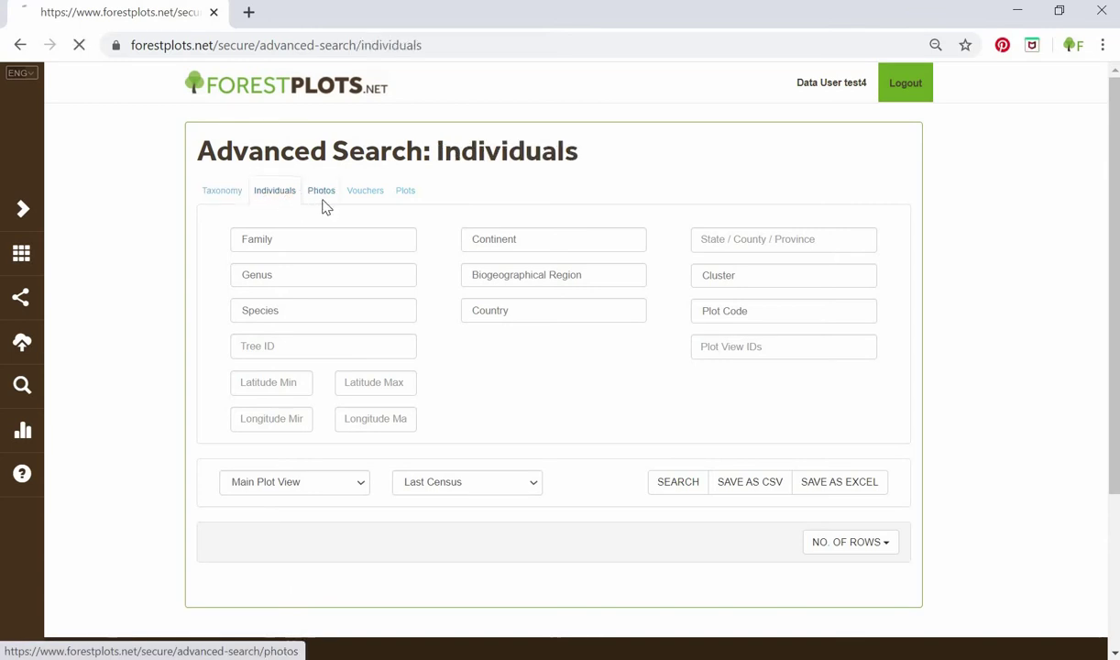
{"action": "left_click", "coordinate": [372, 193]}
{"action": "left_click", "coordinate": [405, 193]}
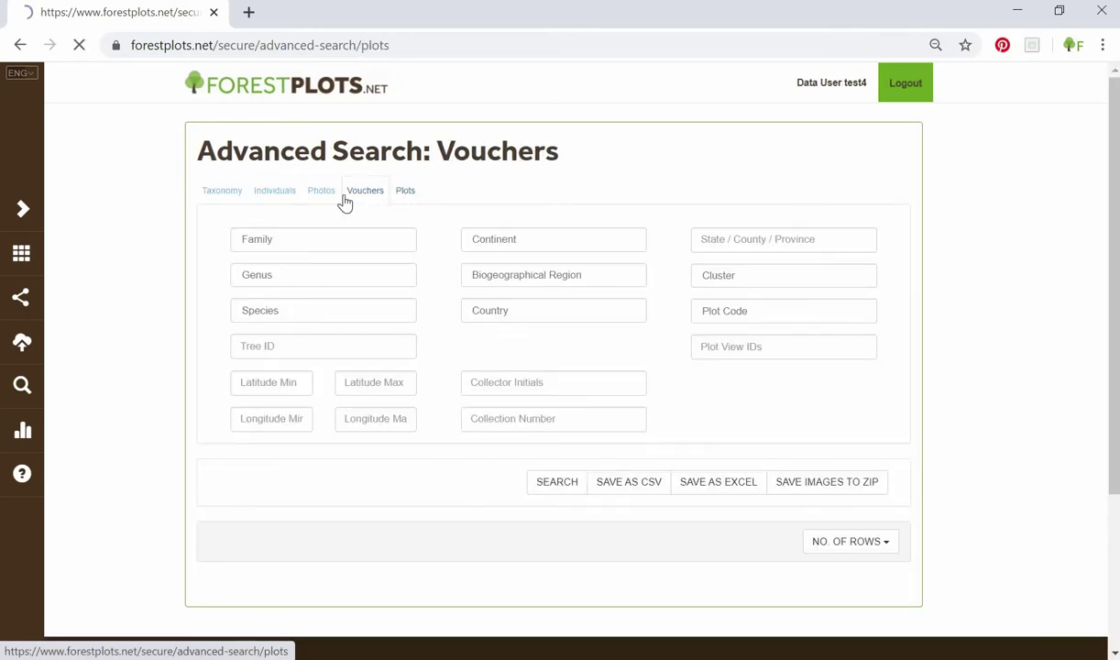
{"action": "left_click", "coordinate": [223, 197]}
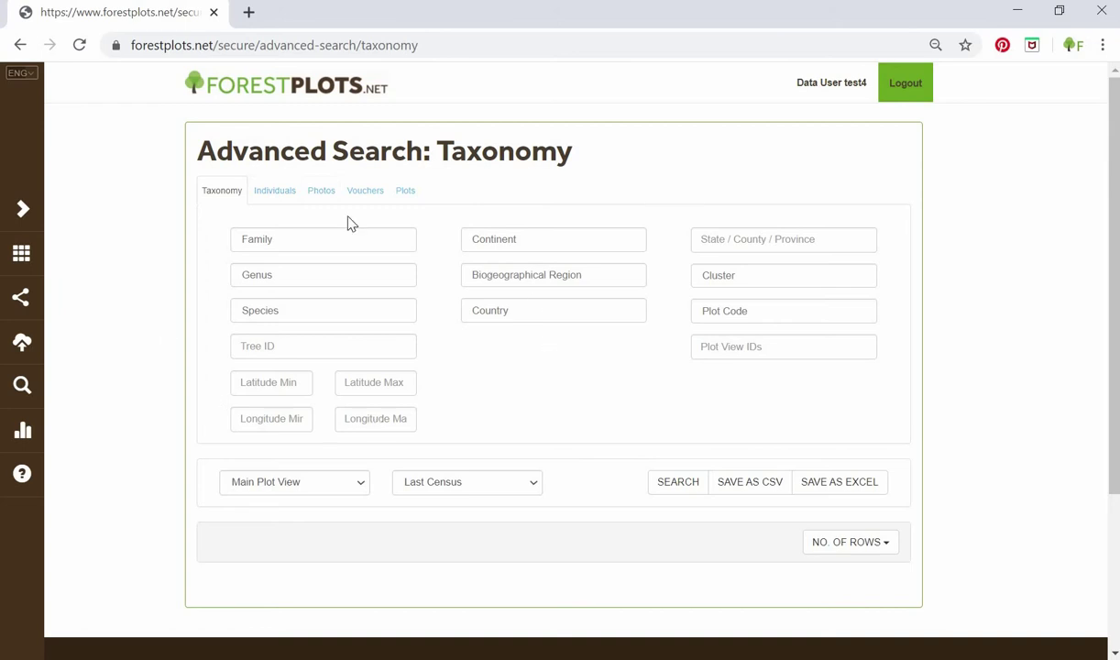
{"action": "left_click", "coordinate": [275, 195]}
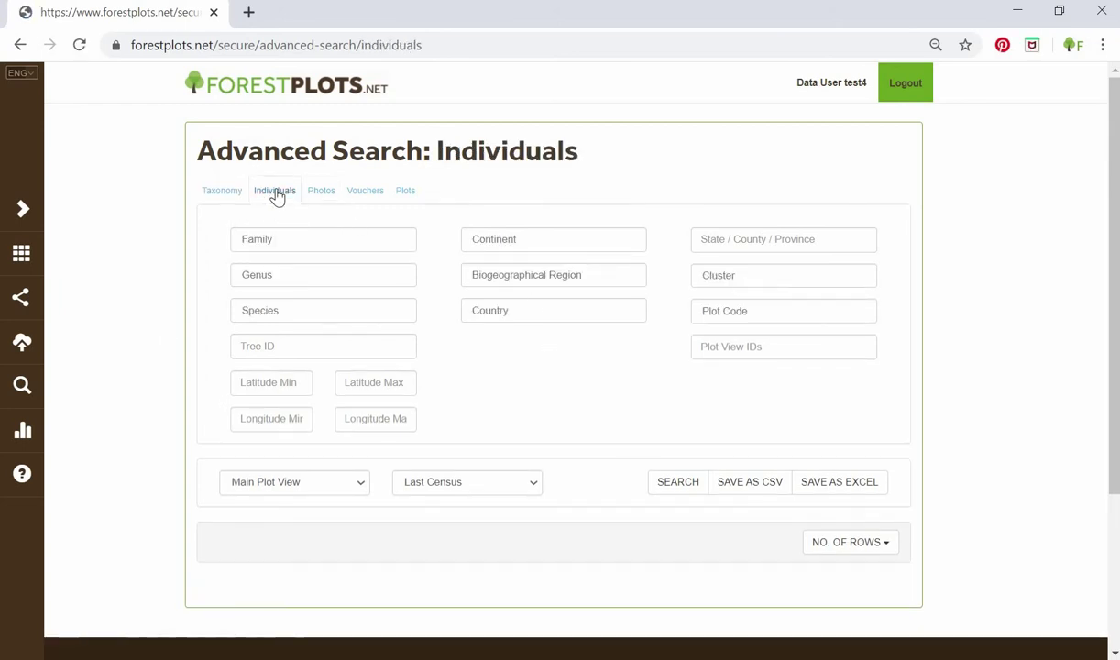
{"action": "left_click", "coordinate": [321, 195]}
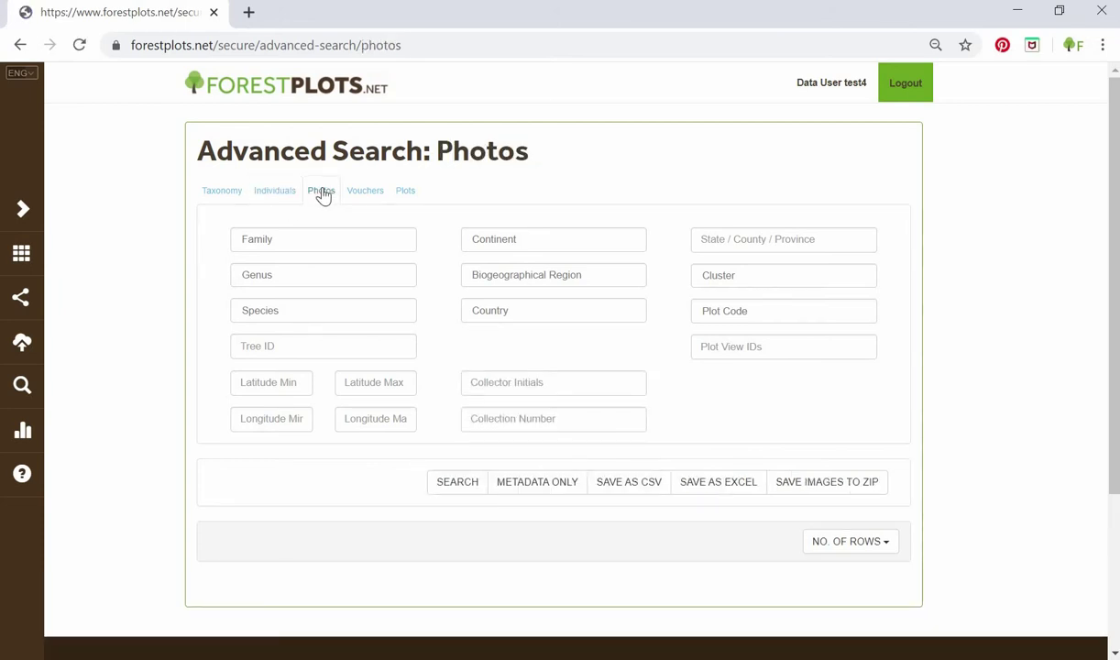
{"action": "left_click", "coordinate": [367, 195]}
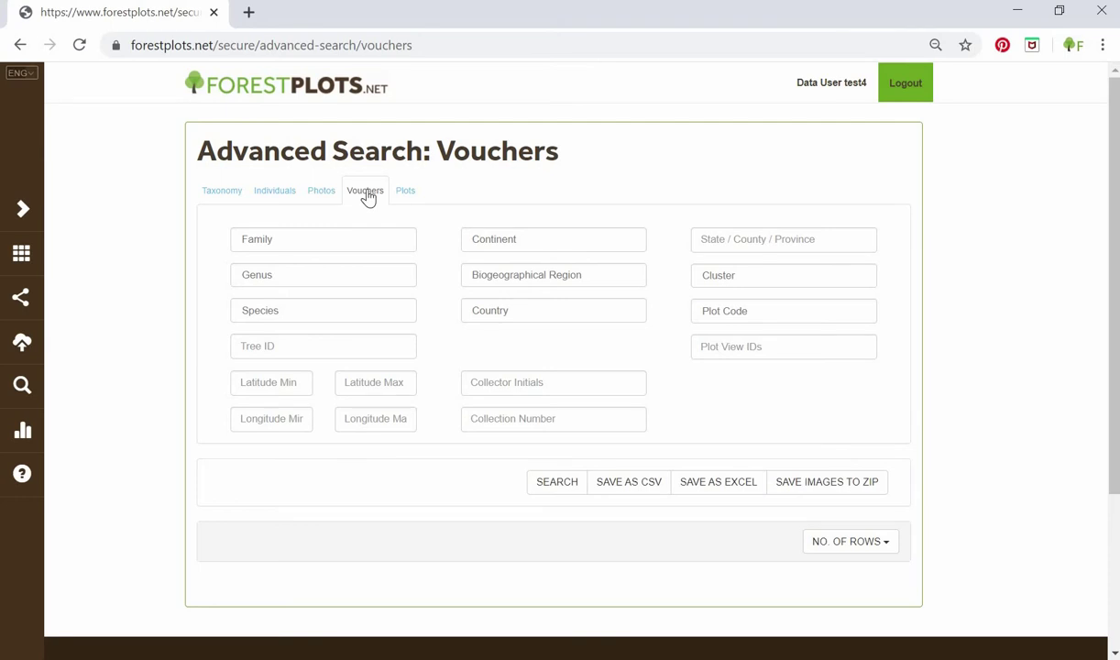
{"action": "left_click", "coordinate": [401, 192]}
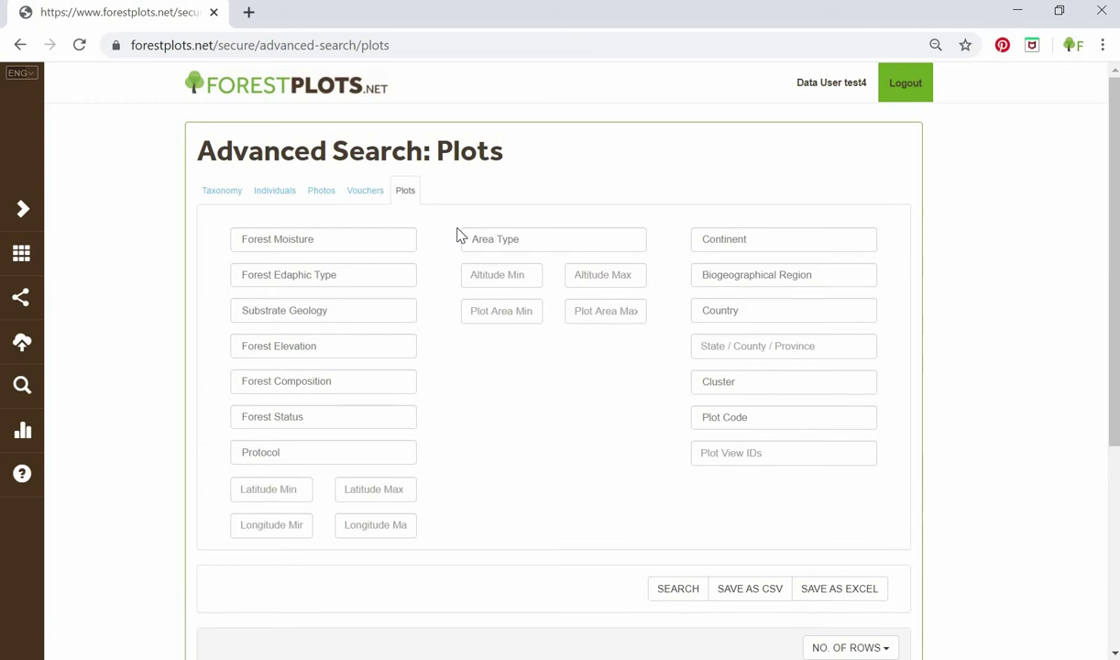
{"action": "left_click", "coordinate": [222, 190]}
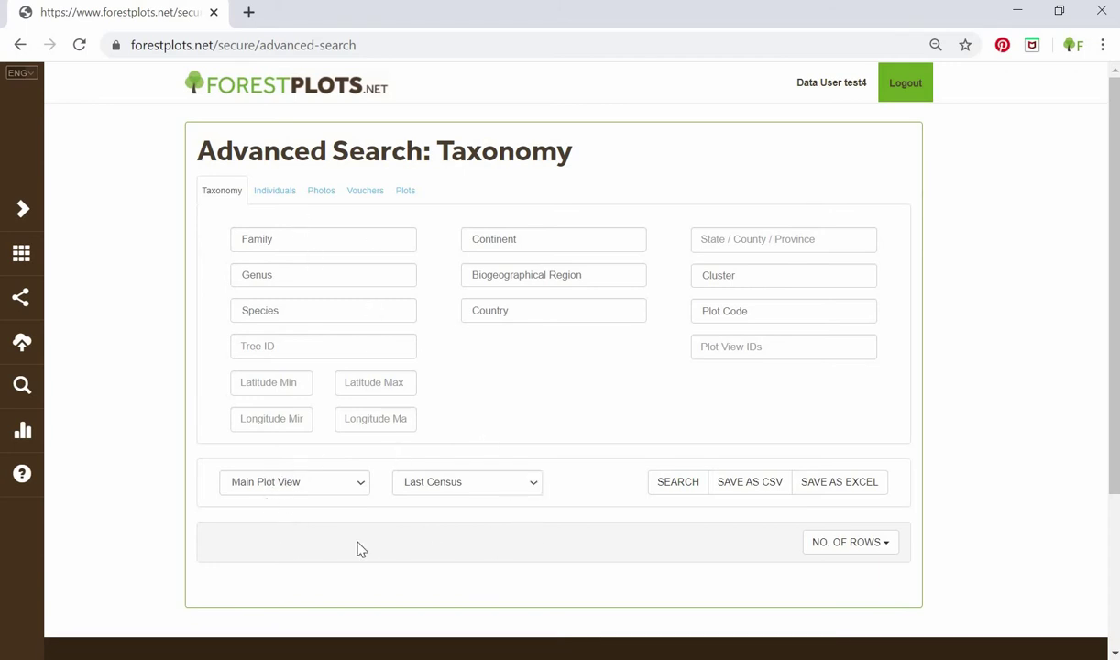
- Set the taxonomy search to use Preferred Plot View and All Censuses
{"action": "left_click", "coordinate": [361, 490]}
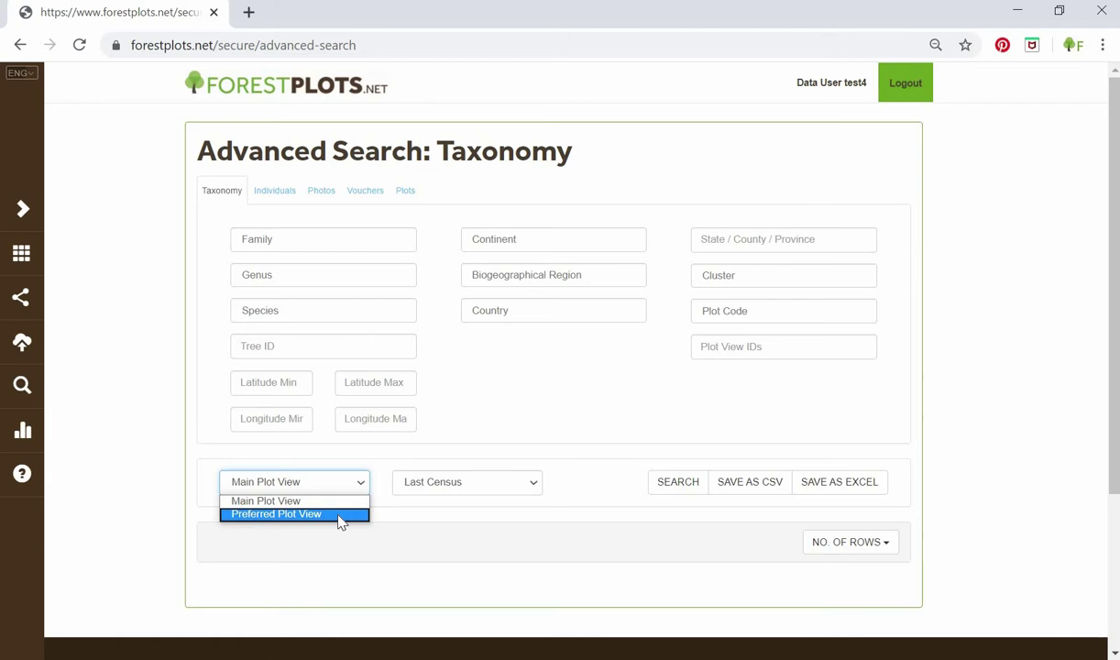
{"action": "left_click", "coordinate": [290, 516]}
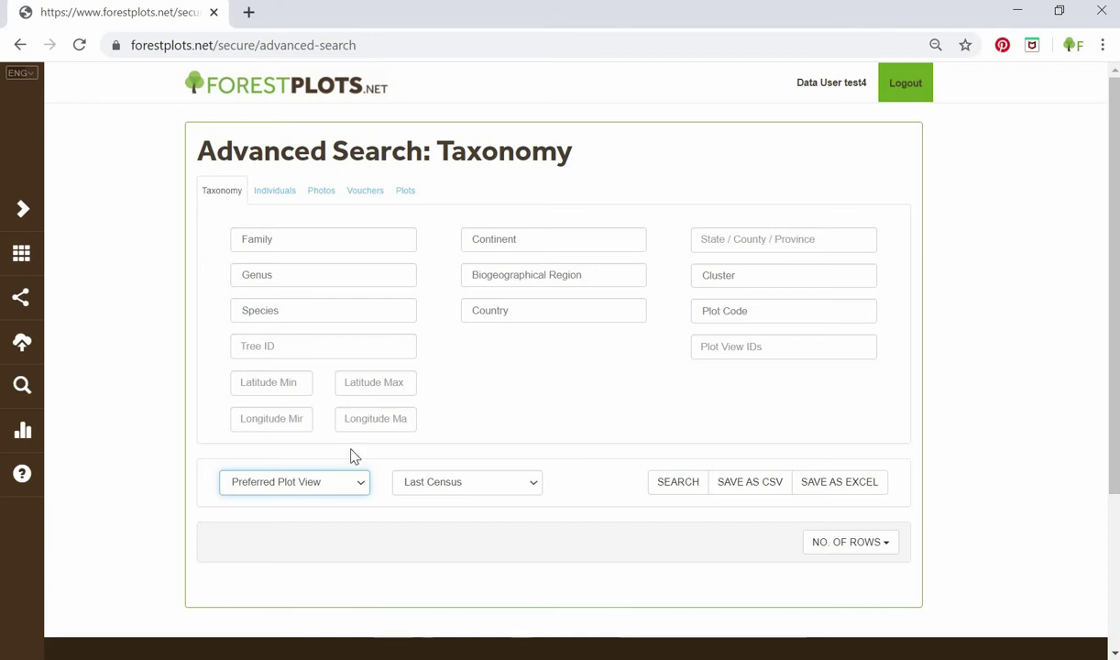
{"action": "left_click", "coordinate": [535, 485]}
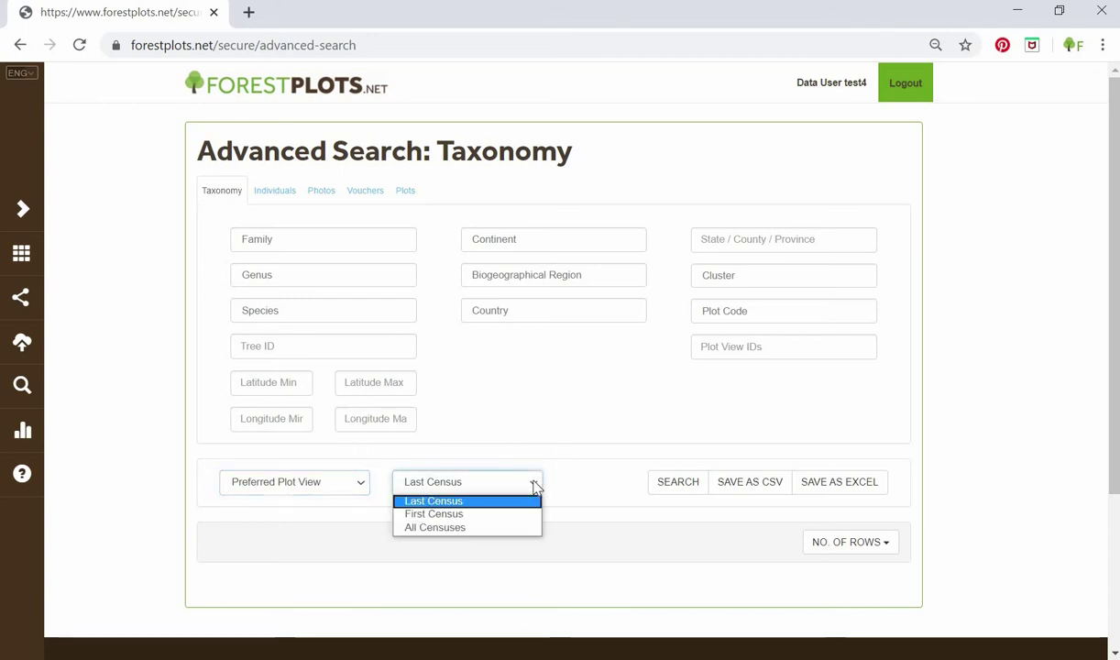
{"action": "left_click", "coordinate": [477, 529]}
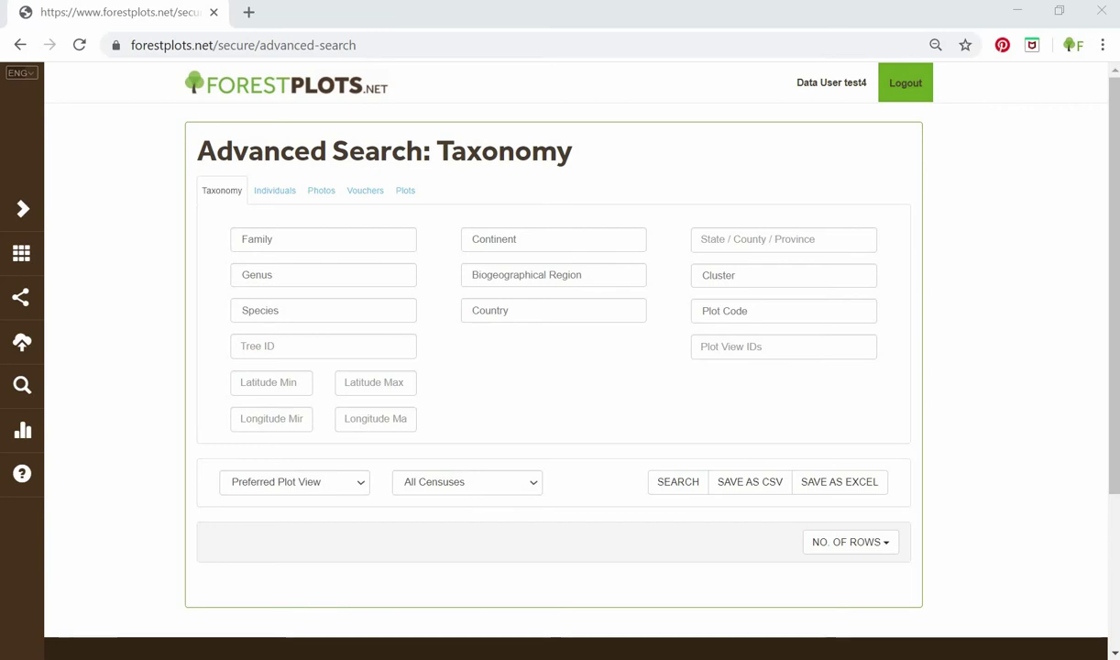
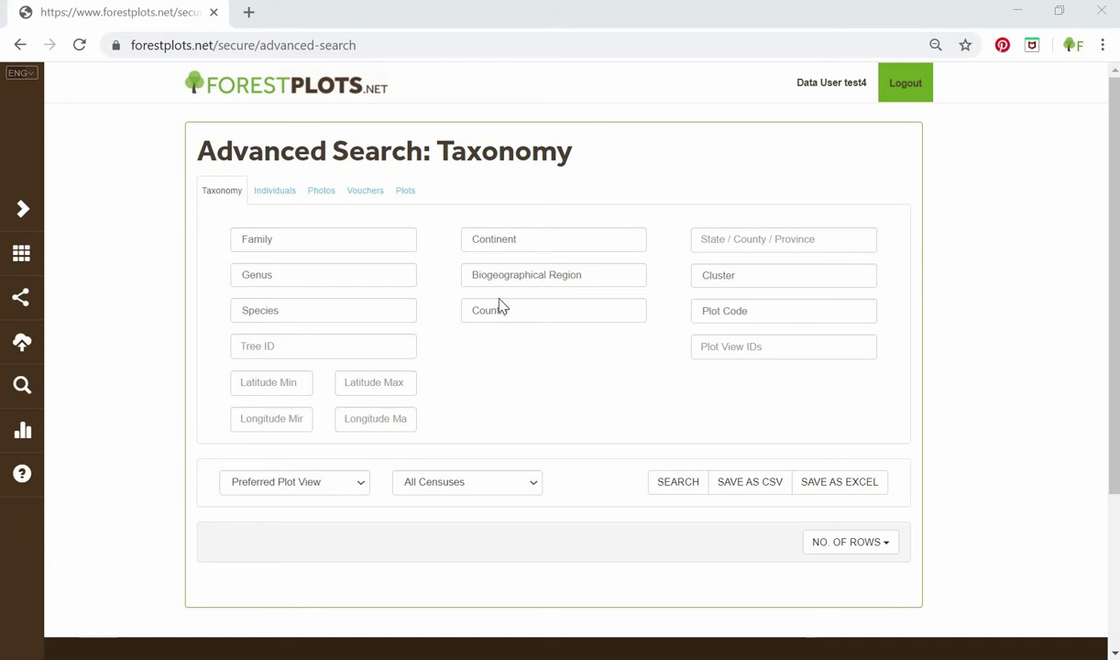
- Restrict the taxonomy search to the country PERU and the plot codes SUC-01 and SUC-02
{"action": "left_click", "coordinate": [490, 313]}
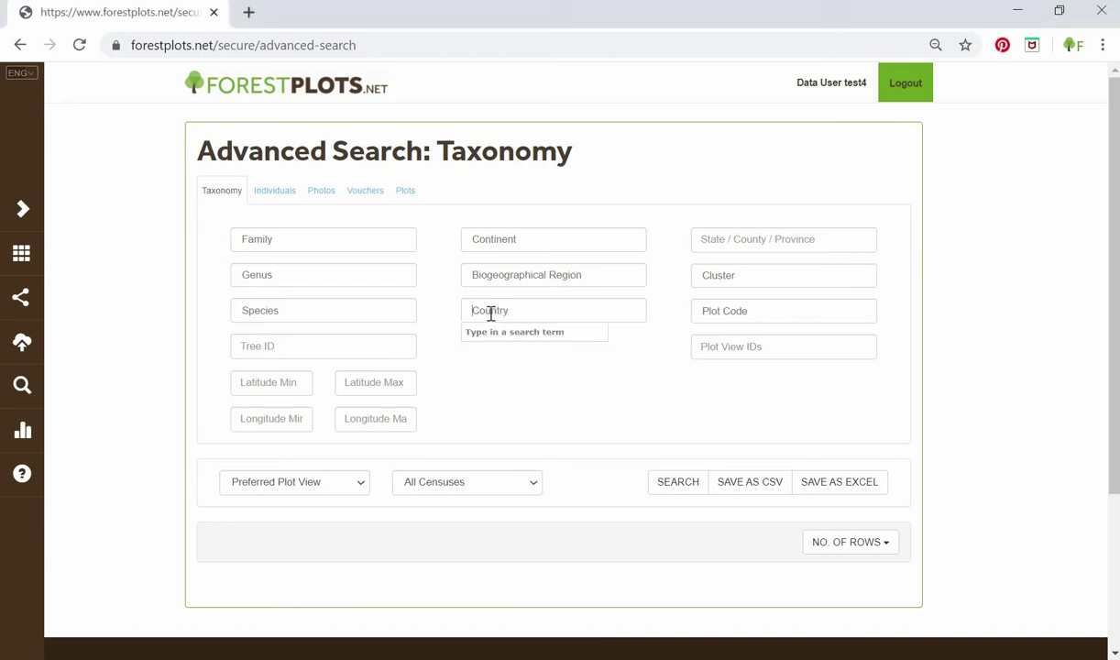
{"action": "type", "text": "peru"}
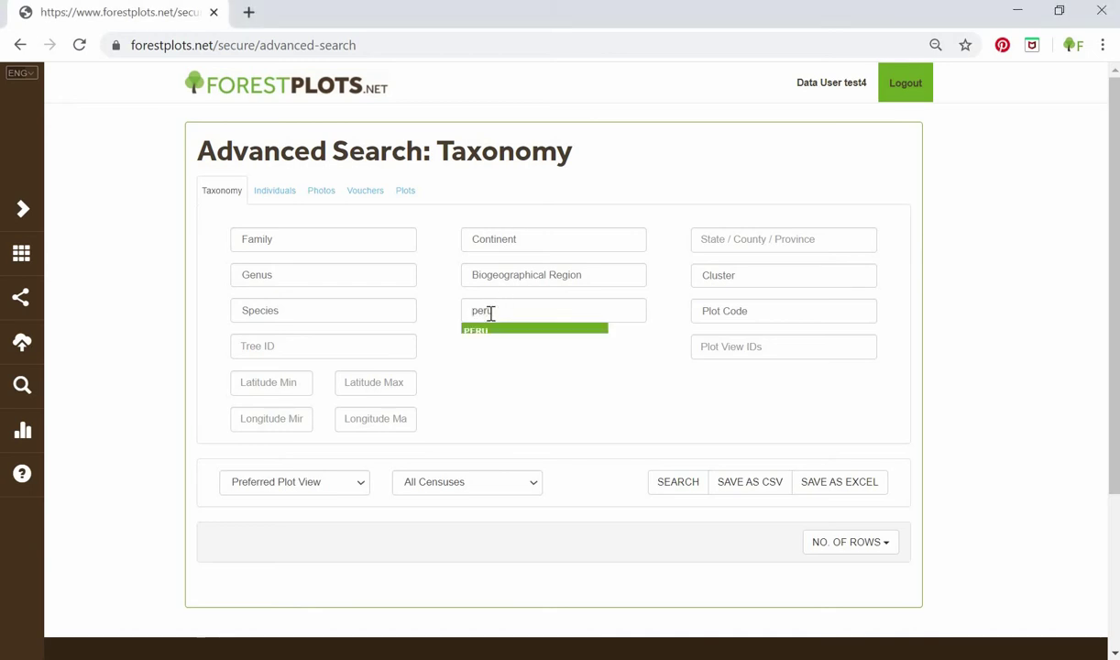
{"action": "left_click", "coordinate": [486, 332]}
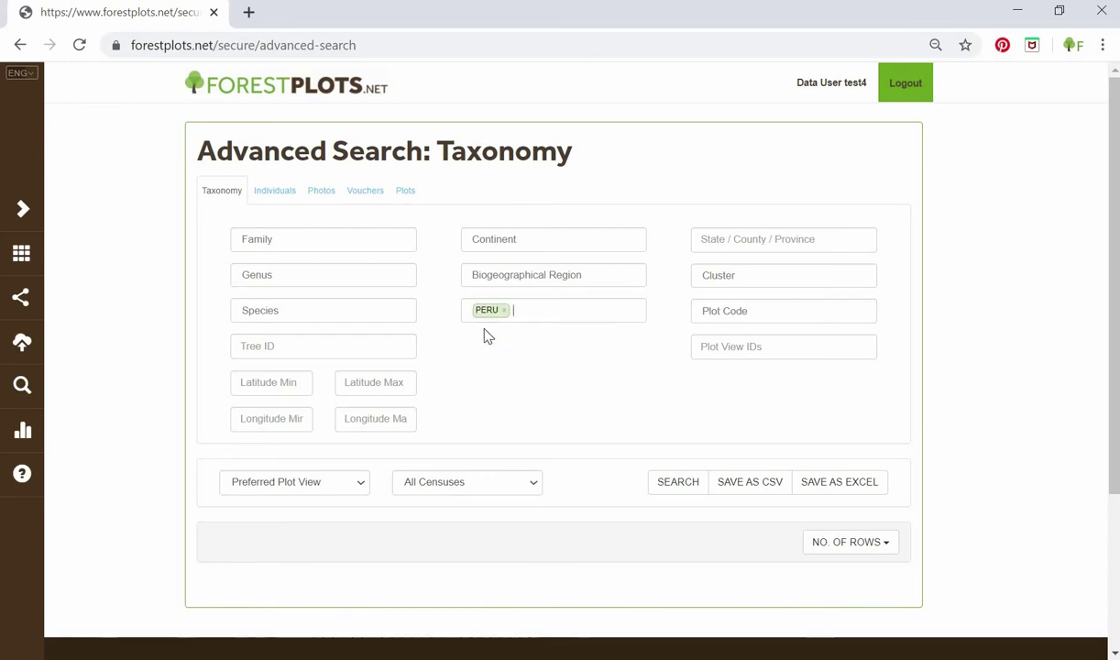
{"action": "left_click", "coordinate": [715, 310]}
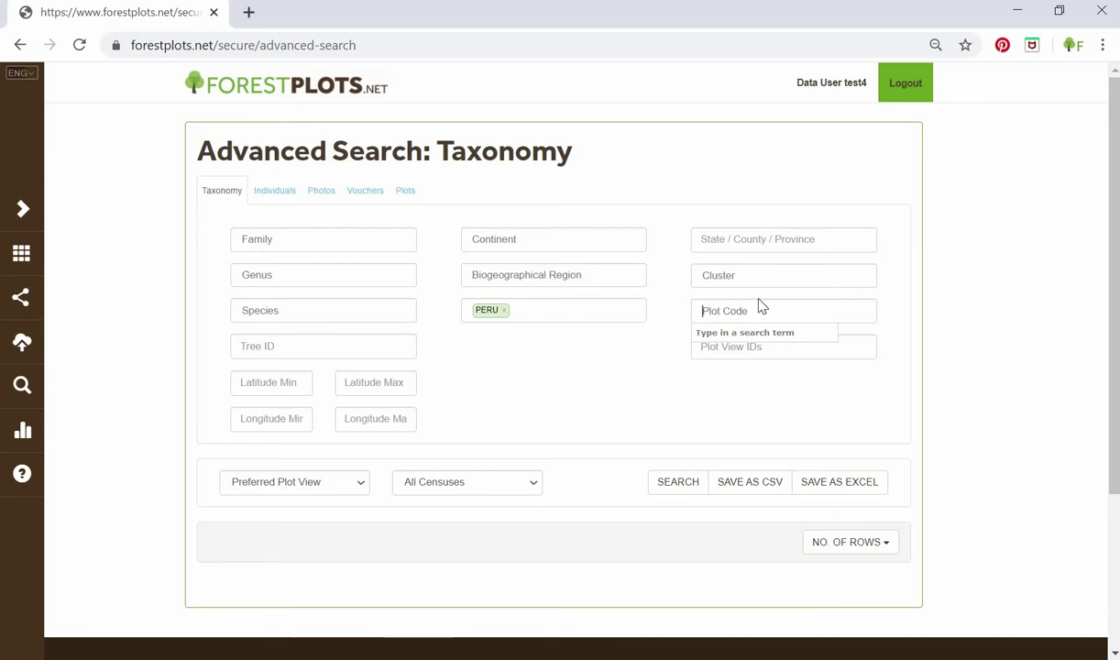
{"action": "type", "text": "suc"}
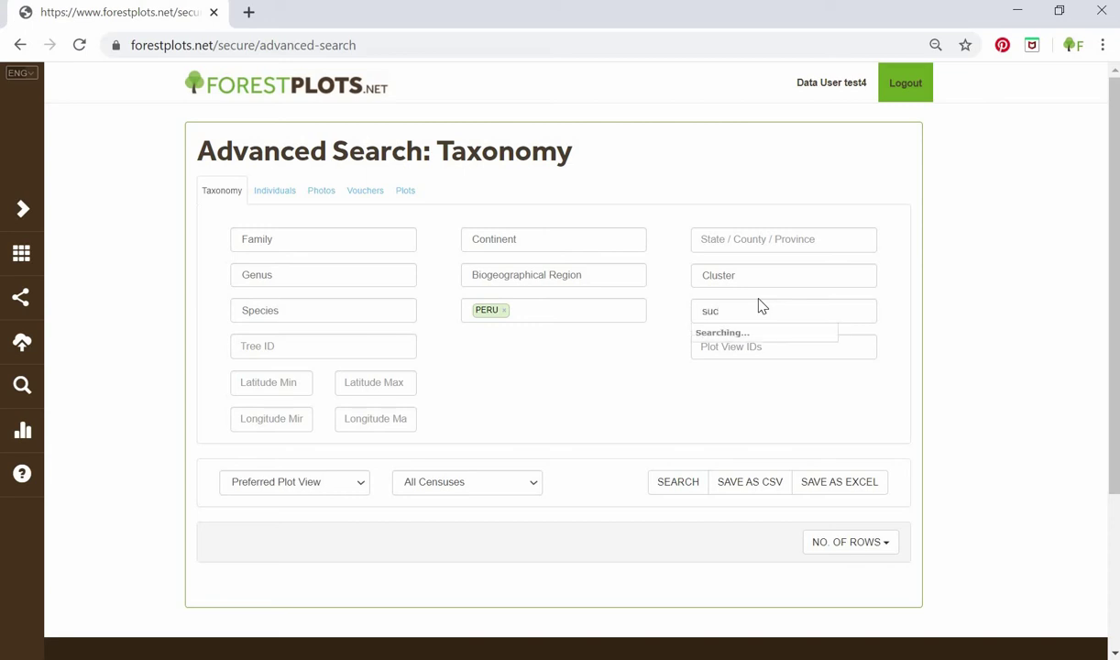
{"action": "left_click", "coordinate": [720, 330]}
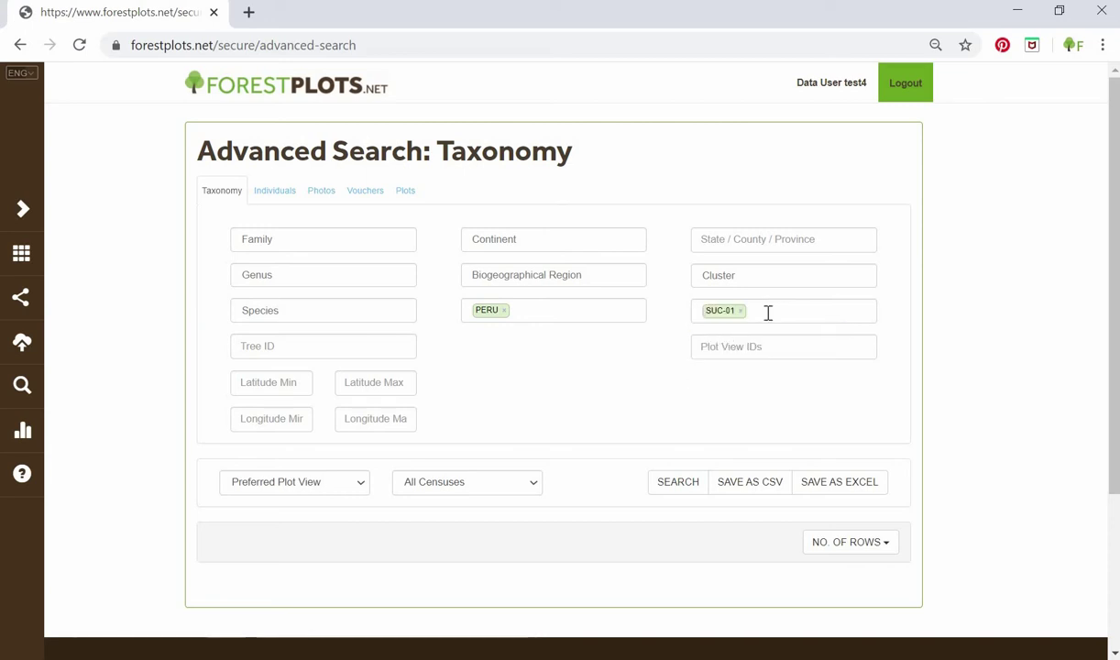
{"action": "type", "text": "suc"}
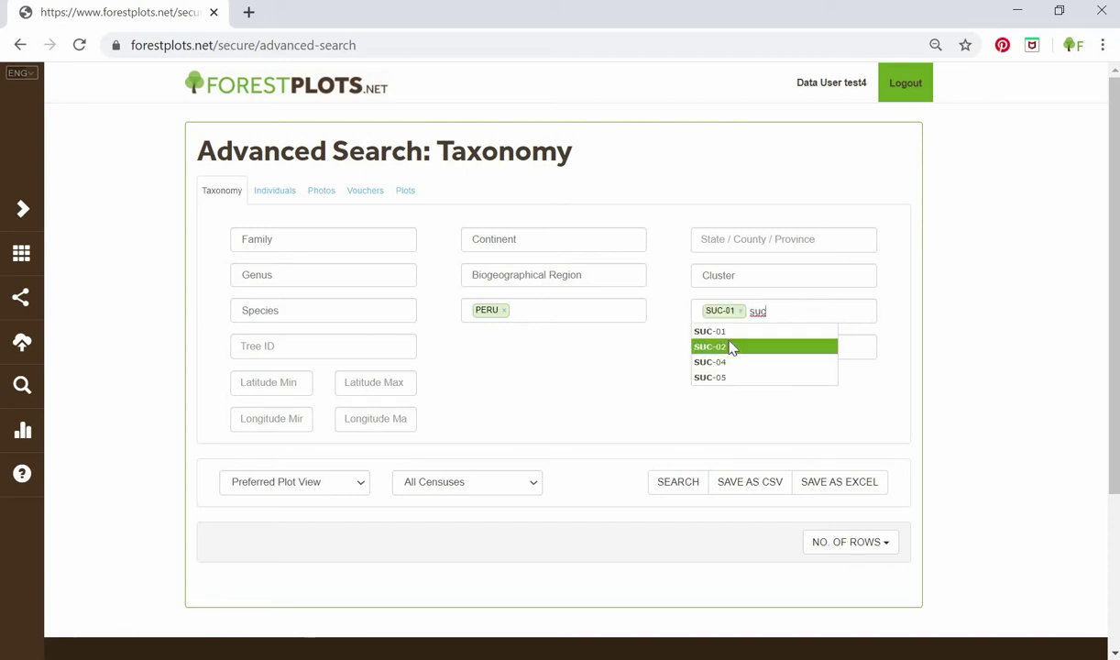
{"action": "left_click", "coordinate": [732, 349]}
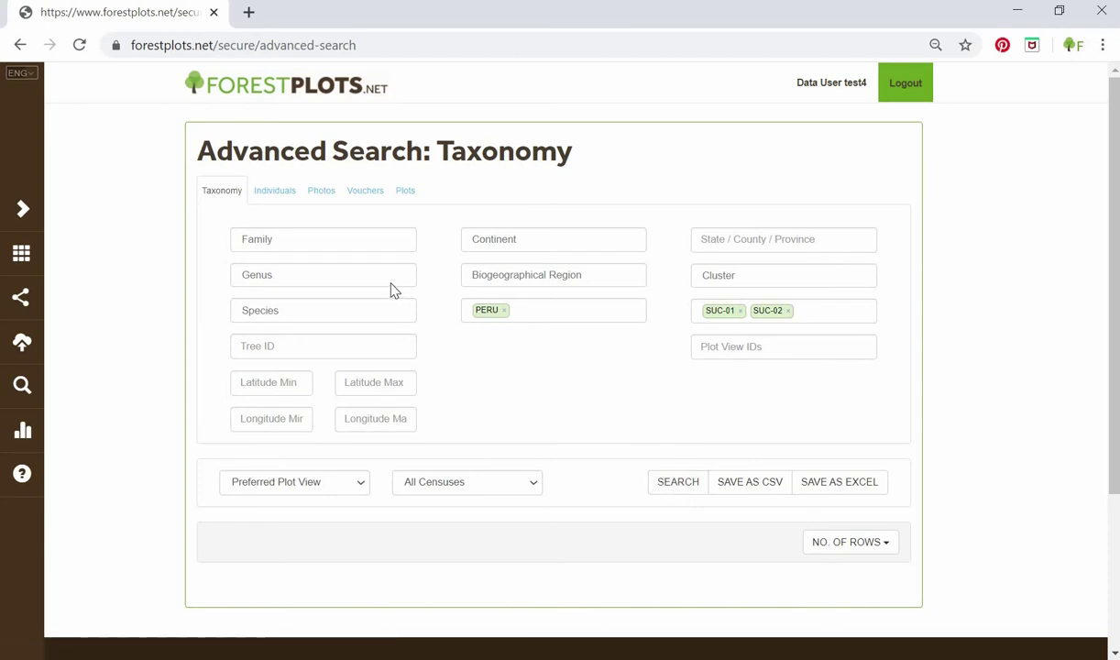
- Run the taxonomy search for the genus Inga within the chosen country and plots, and look through the species results
{"action": "left_click", "coordinate": [336, 280]}
{"action": "type", "text": "i"}
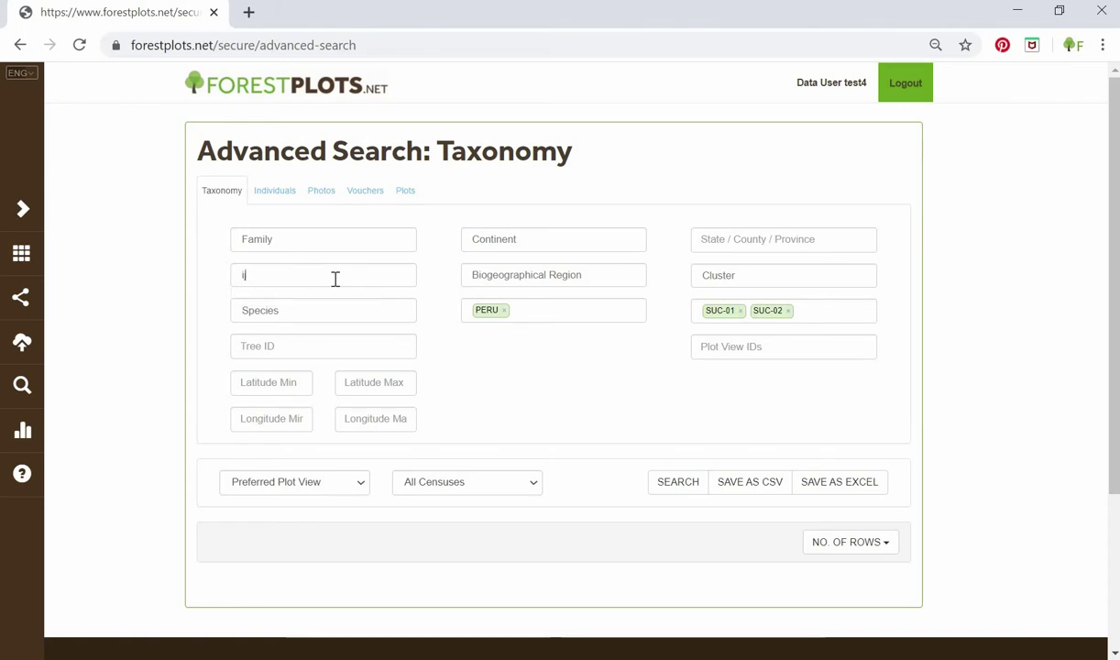
{"action": "type", "text": "jga"}
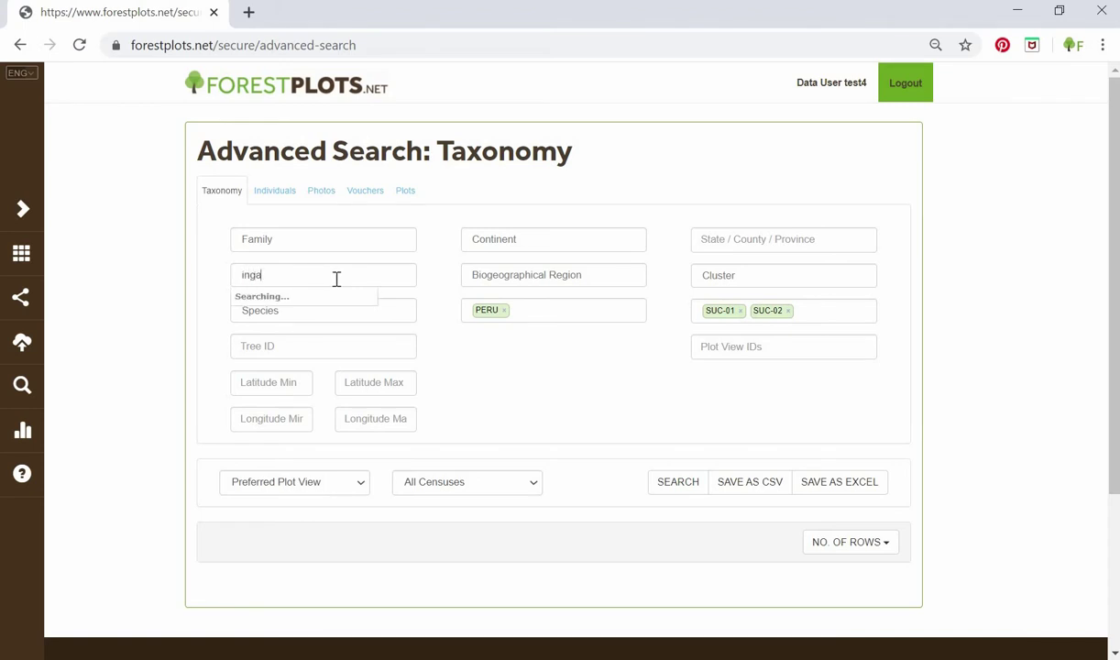
{"action": "left_click", "coordinate": [266, 297]}
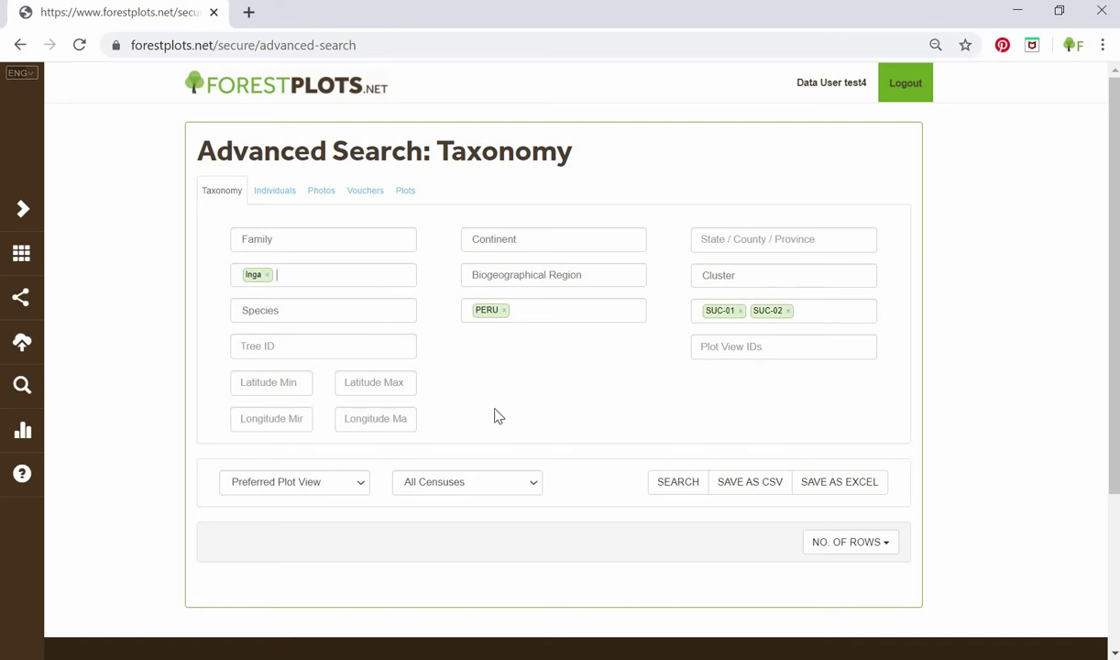
{"action": "left_click", "coordinate": [672, 483]}
{"action": "left_click", "coordinate": [674, 485]}
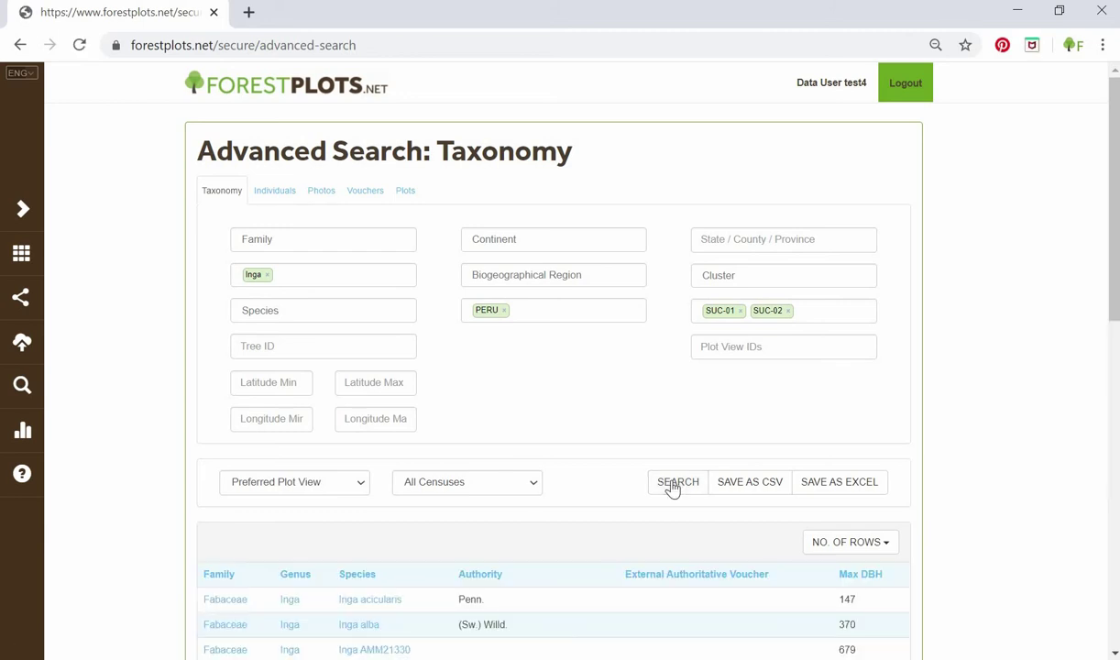
{"action": "scroll", "coordinate": [665, 492], "scroll_direction": "down", "scroll_amount": 4}
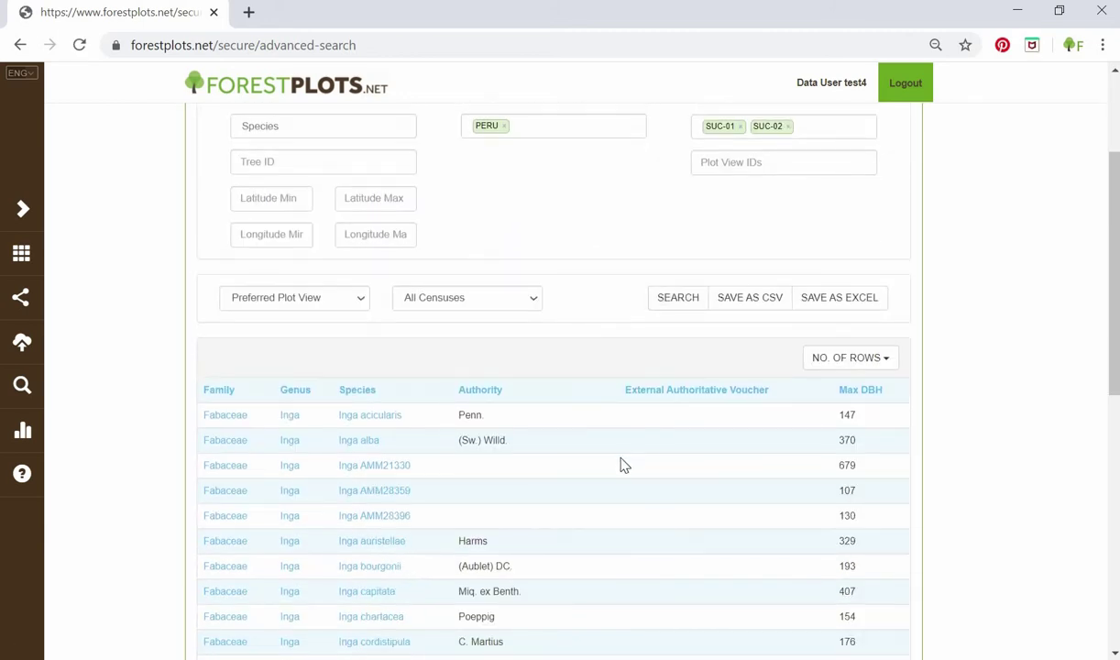
{"action": "scroll", "coordinate": [513, 481], "scroll_direction": "down", "scroll_amount": 3}
{"action": "scroll", "coordinate": [642, 495], "scroll_direction": "up", "scroll_amount": 6}
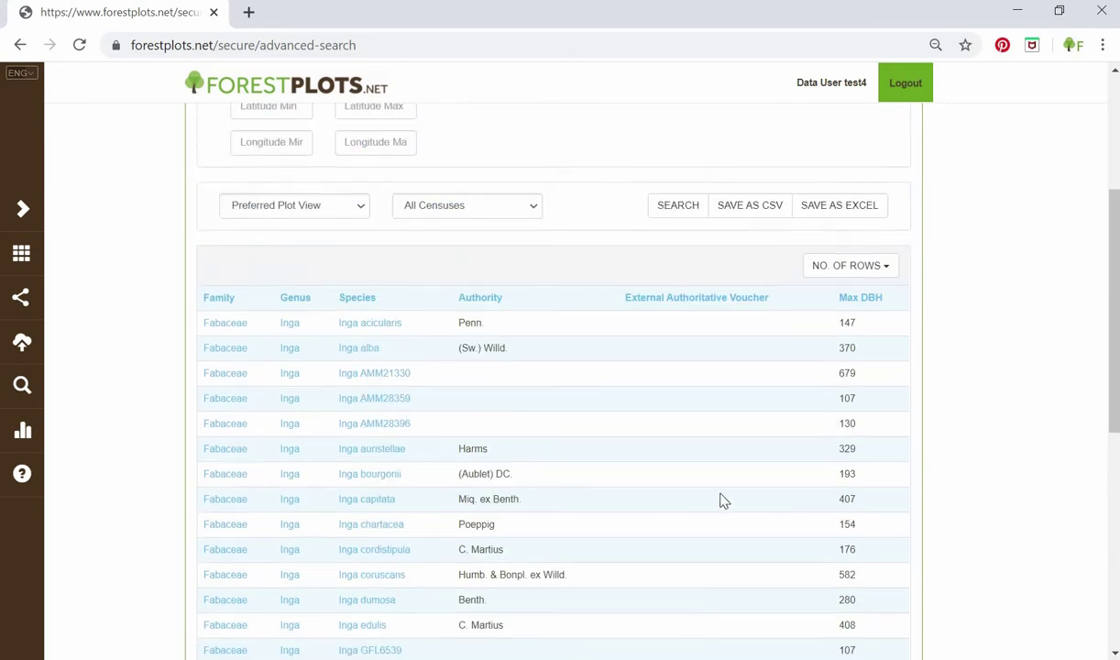
{"action": "scroll", "coordinate": [725, 389], "scroll_direction": "up", "scroll_amount": 1}
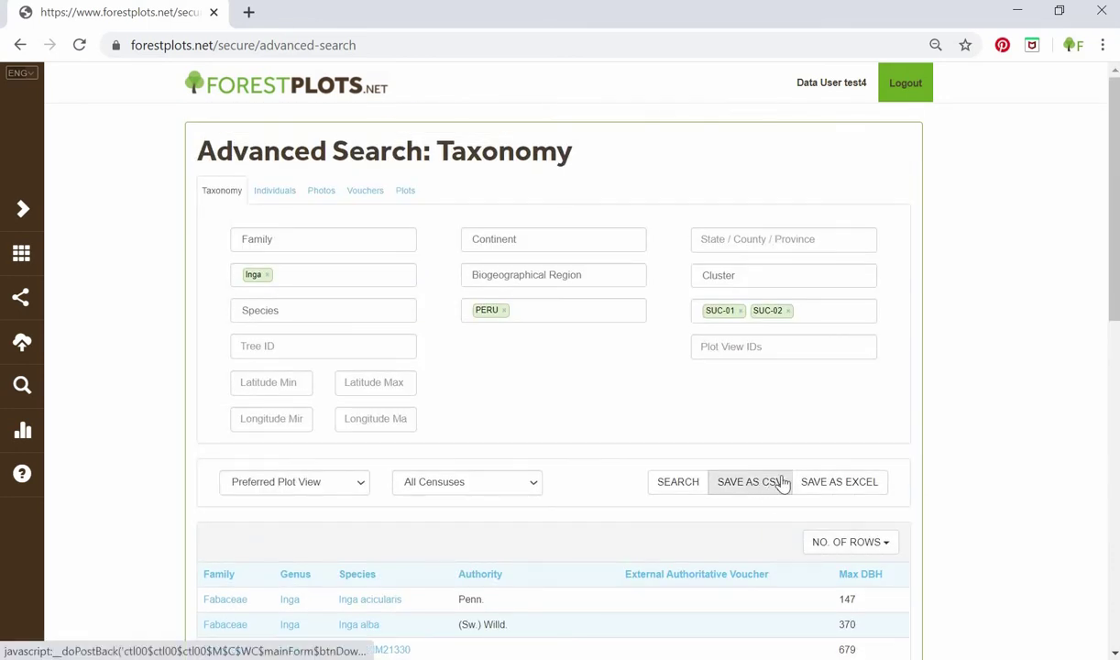
- Export the Inga taxonomy results as an Excel file and open the downloaded workbook in a maximized window
{"action": "left_click", "coordinate": [830, 486]}
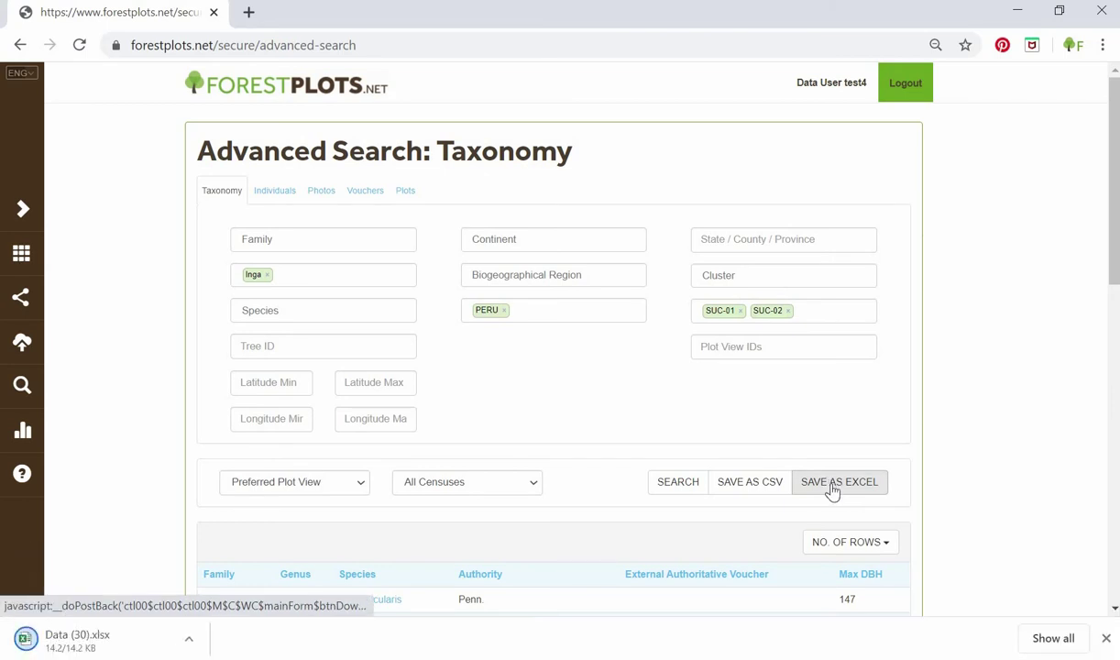
{"action": "left_click", "coordinate": [190, 639]}
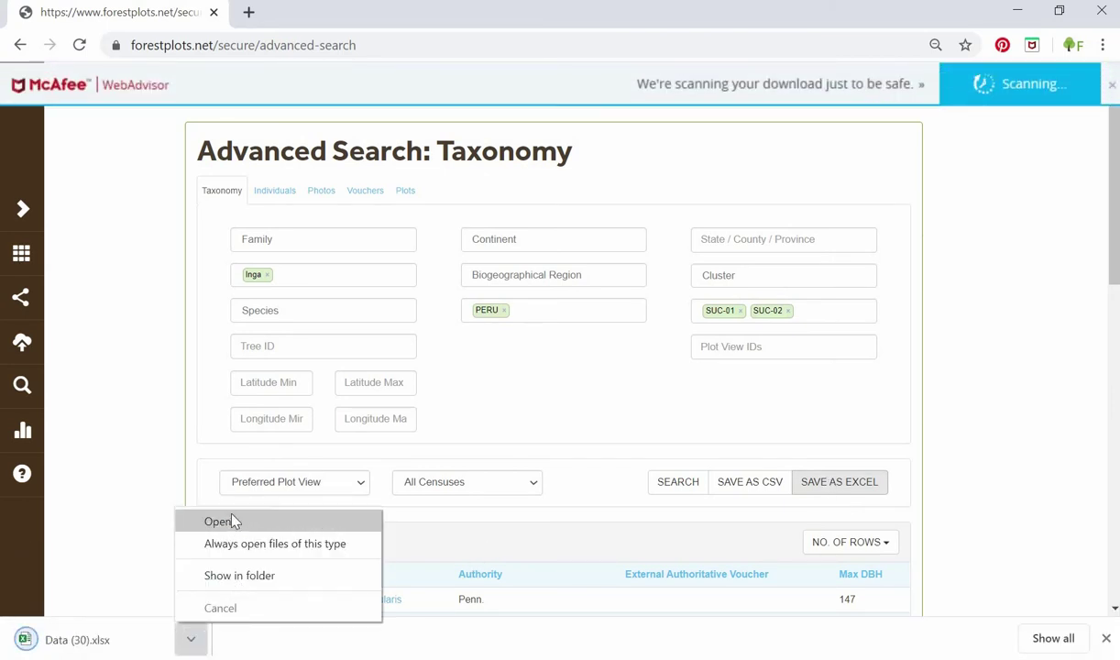
{"action": "left_click", "coordinate": [232, 520]}
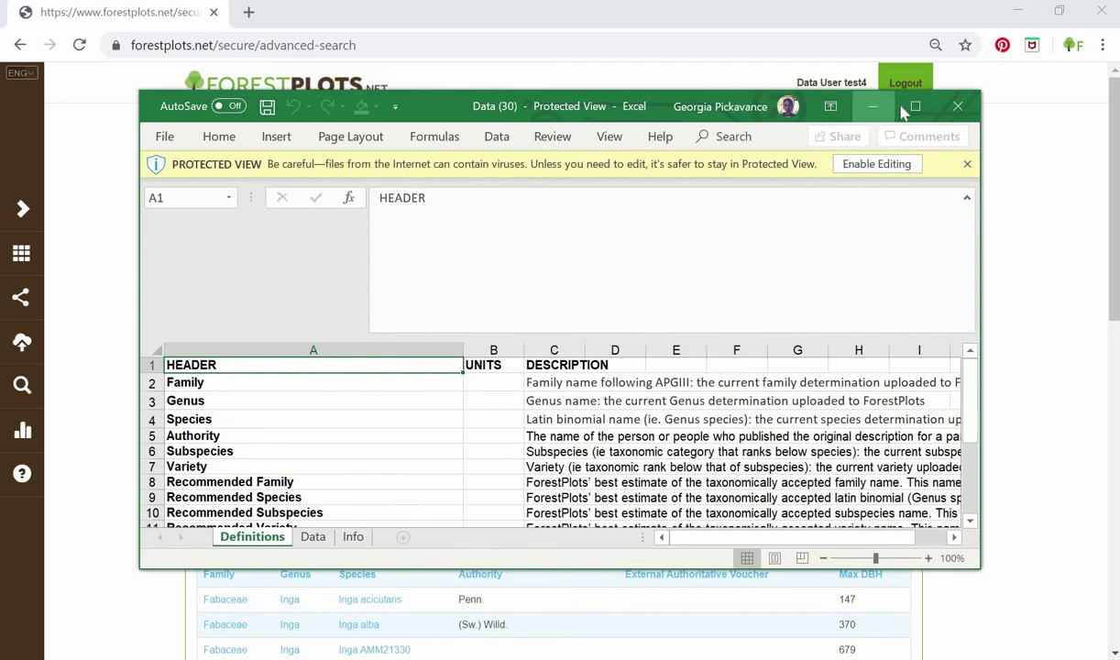
{"action": "left_click", "coordinate": [898, 104]}
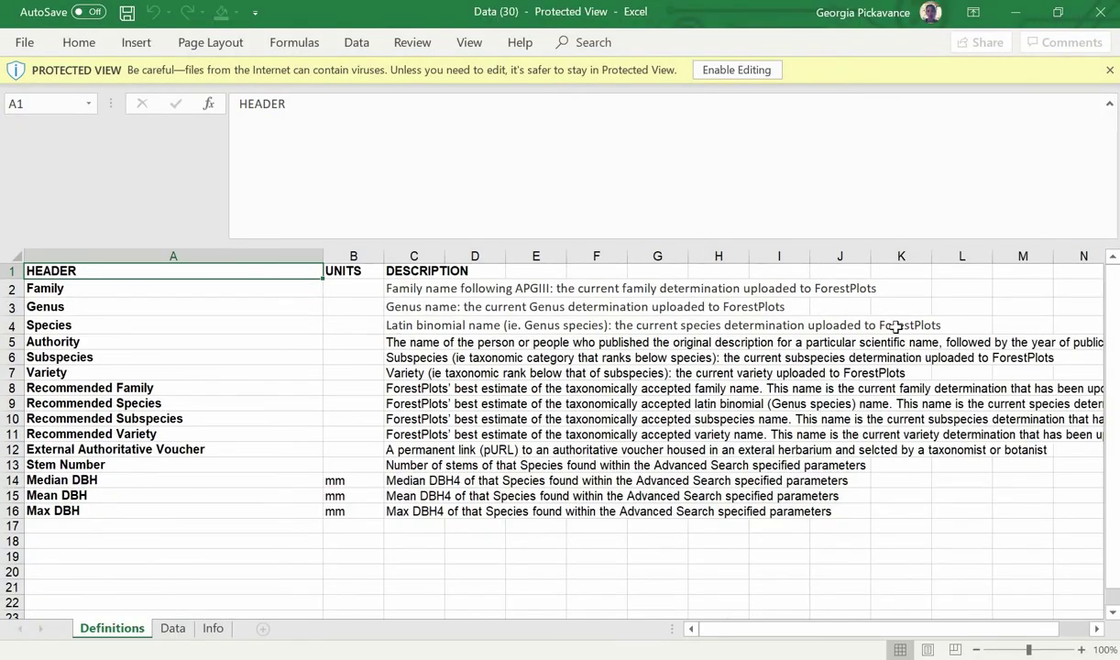
- Enable editing in the taxonomy workbook and show its Data sheet
{"action": "left_click", "coordinate": [736, 69]}
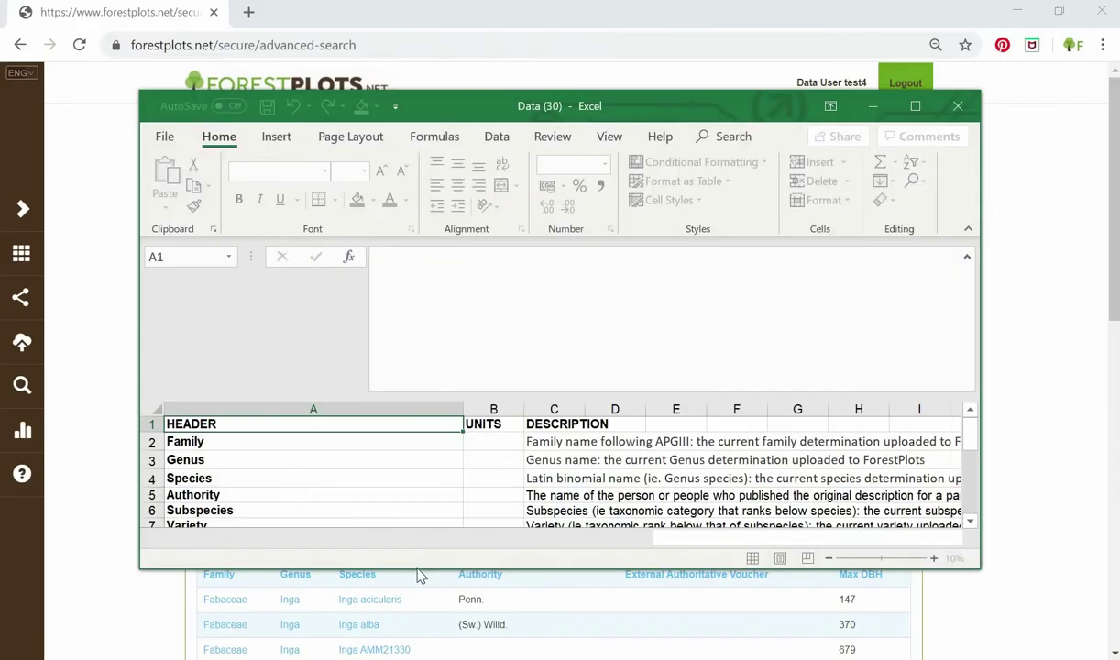
{"action": "left_click", "coordinate": [915, 105]}
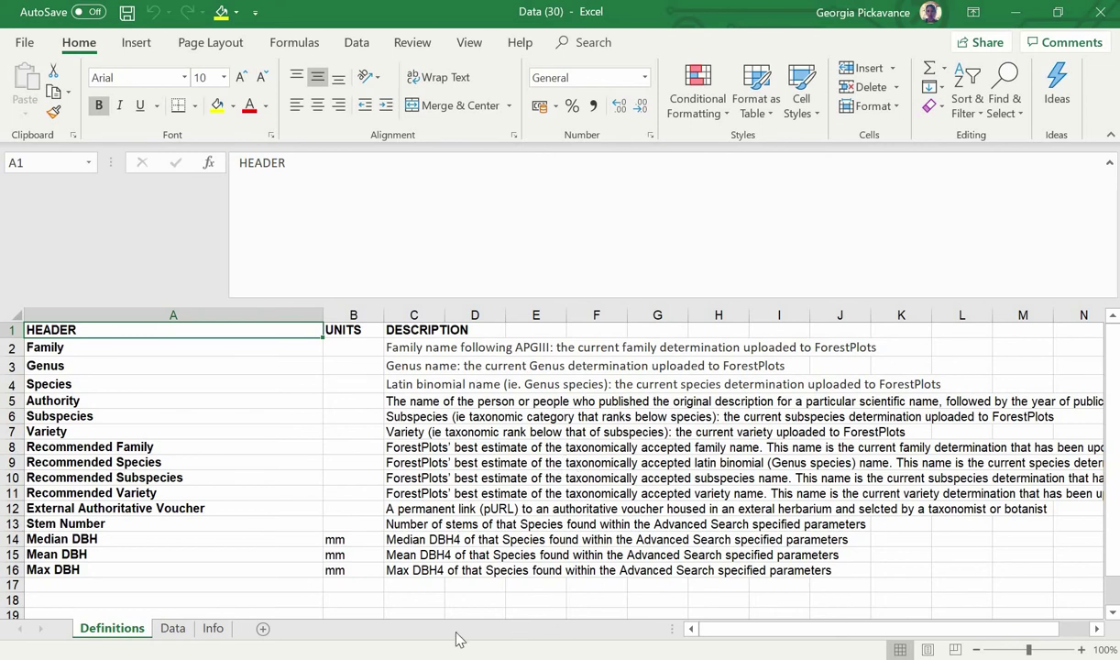
{"action": "left_click", "coordinate": [169, 629]}
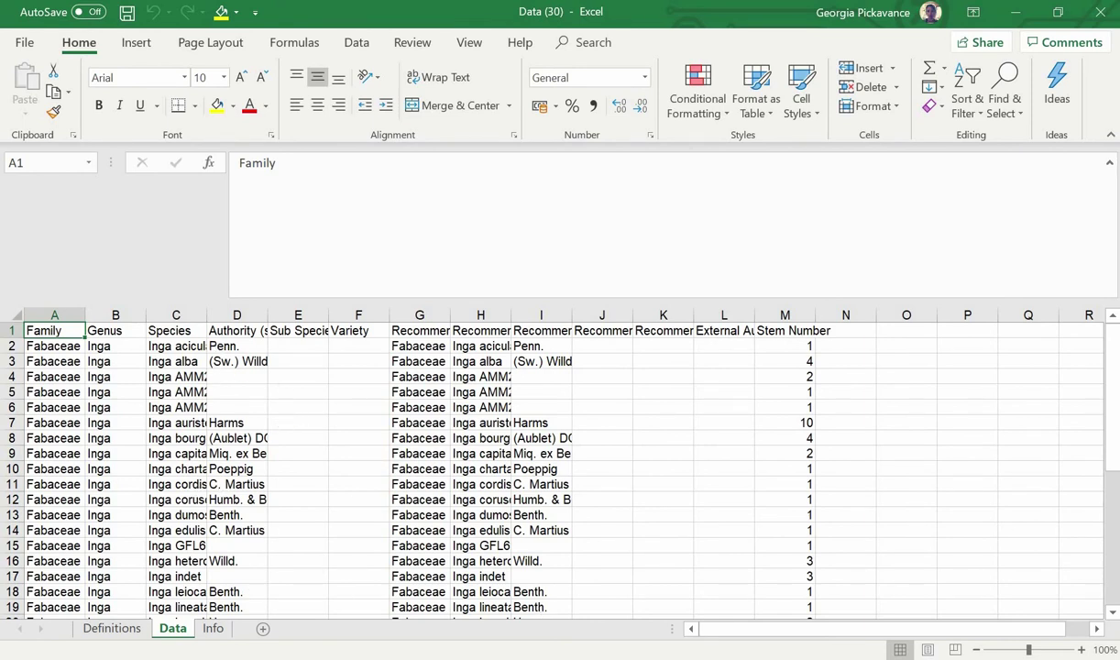
- Switch back to ForestPlots in the browser and run an Individuals search for PERU plots SUC-01 and SUC-02 without the Inga genus filter
{"action": "key", "text": "alt+Tab"}
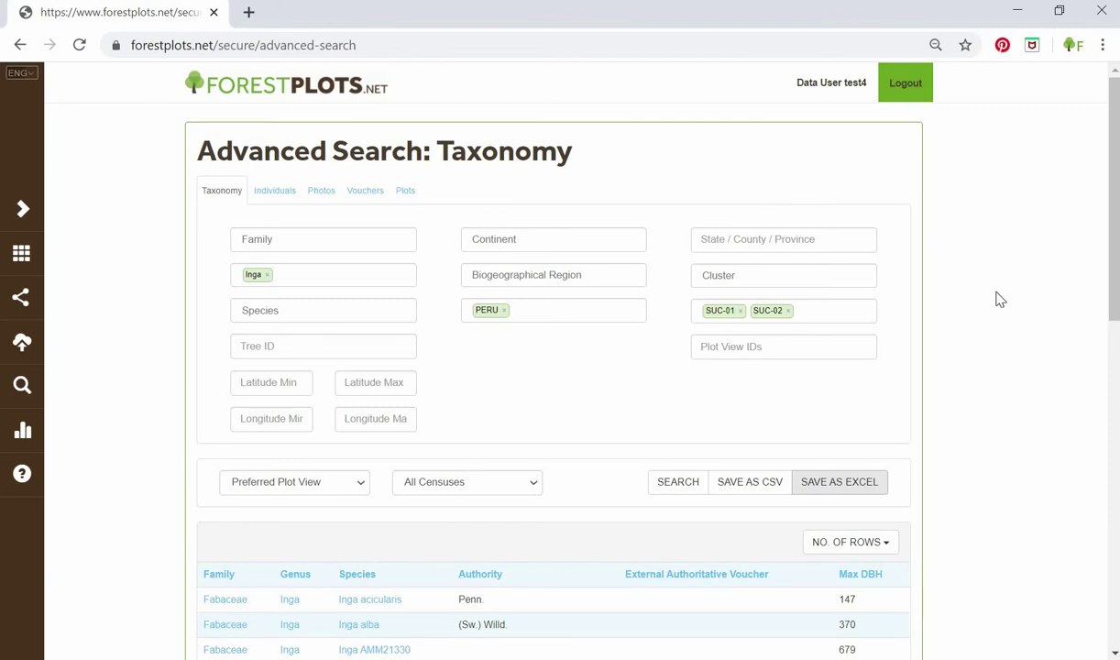
{"action": "left_click", "coordinate": [278, 192]}
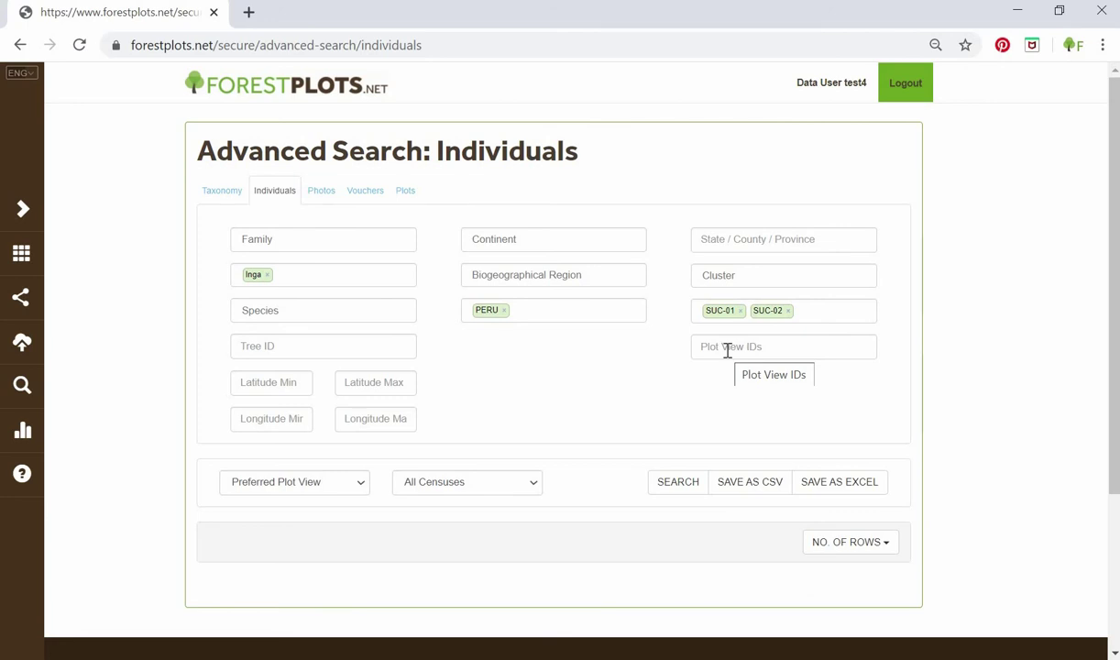
{"action": "left_click", "coordinate": [268, 275]}
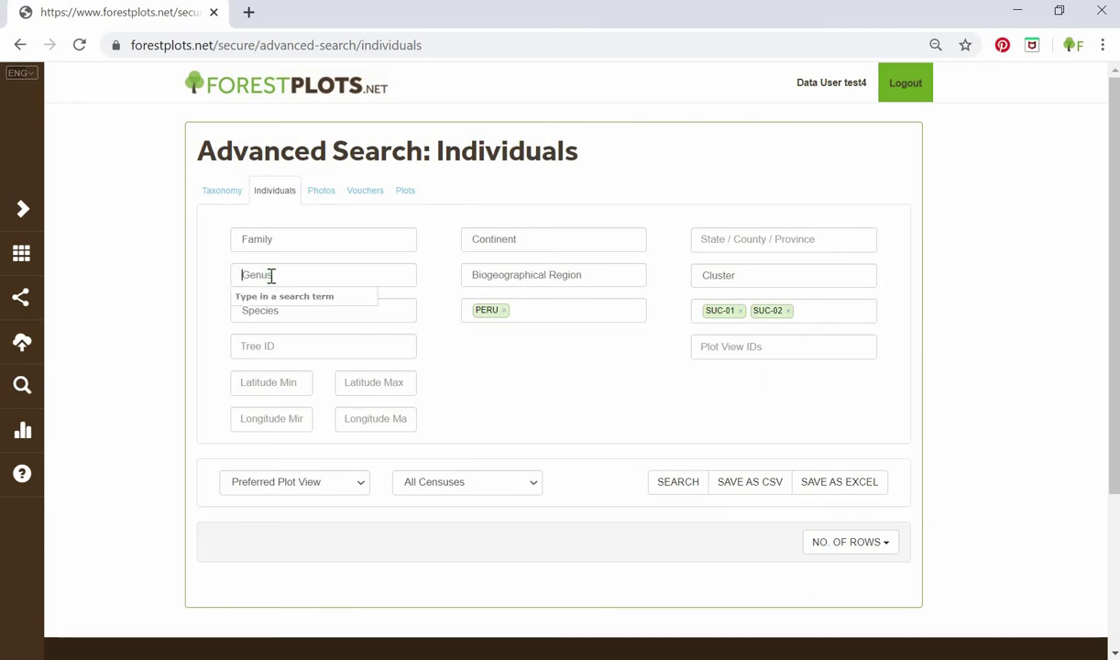
{"action": "left_click", "coordinate": [527, 385]}
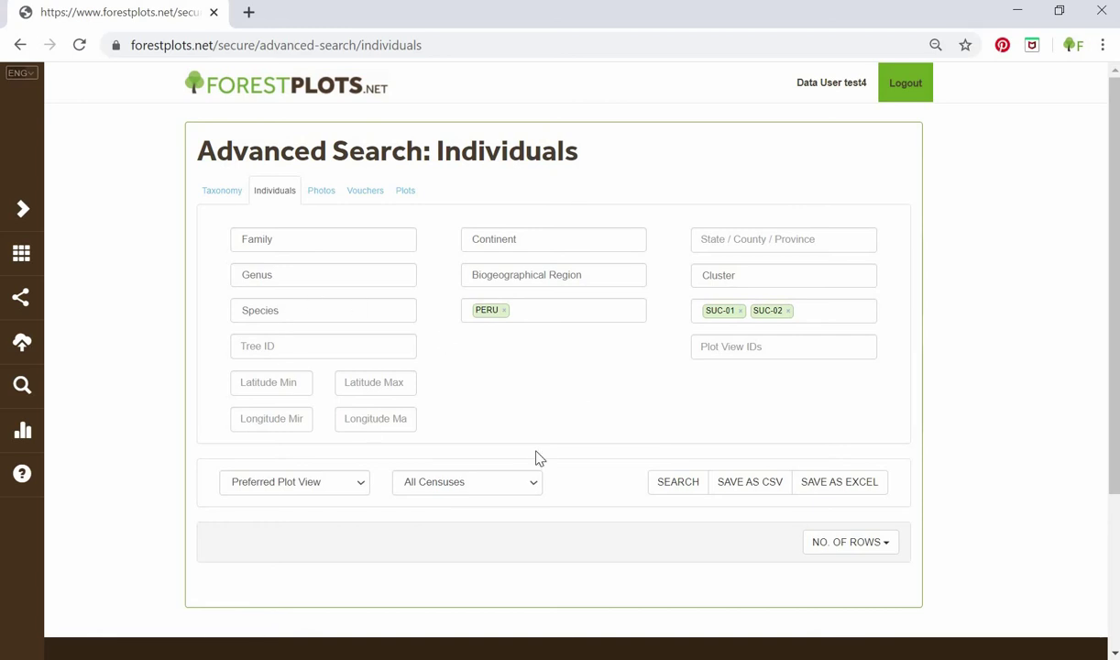
{"action": "left_click", "coordinate": [675, 486]}
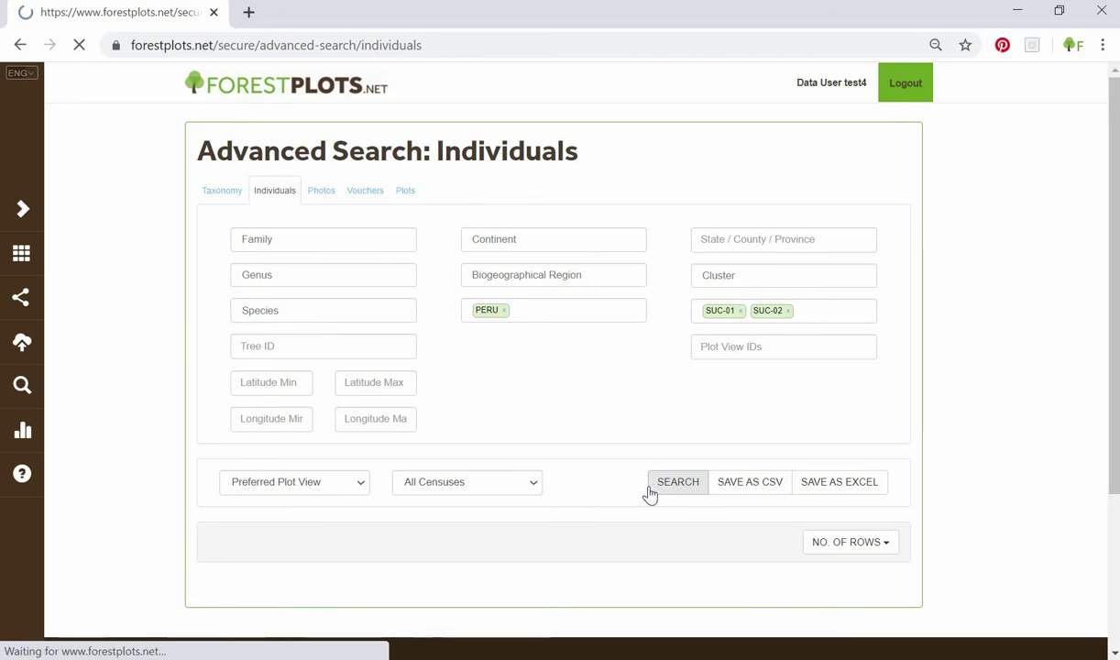
{"action": "scroll", "coordinate": [640, 508], "scroll_direction": "down", "scroll_amount": 2}
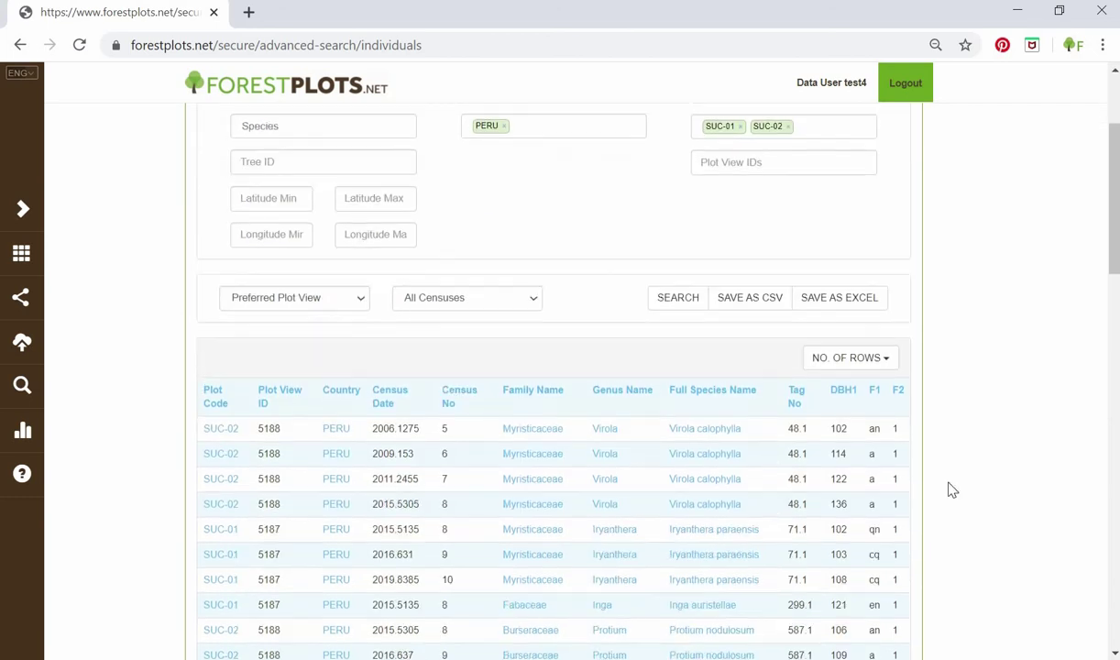
- Export the individuals results as an Excel file and open the downloaded workbook in a maximized window
{"action": "left_click", "coordinate": [835, 308]}
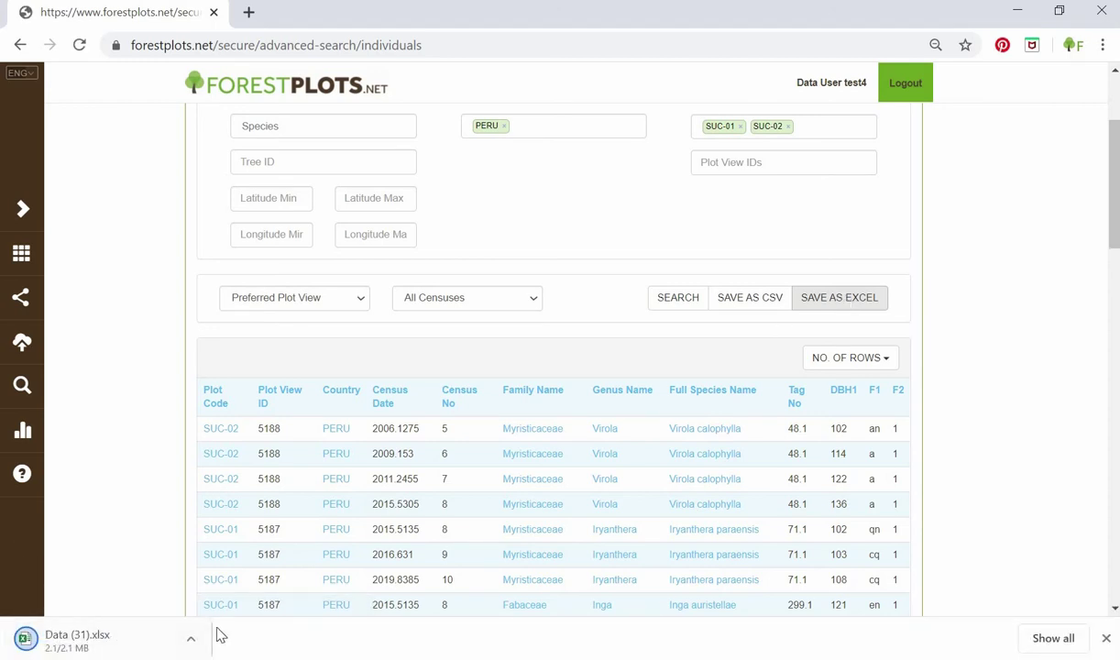
{"action": "left_click", "coordinate": [191, 645]}
{"action": "left_click", "coordinate": [183, 517]}
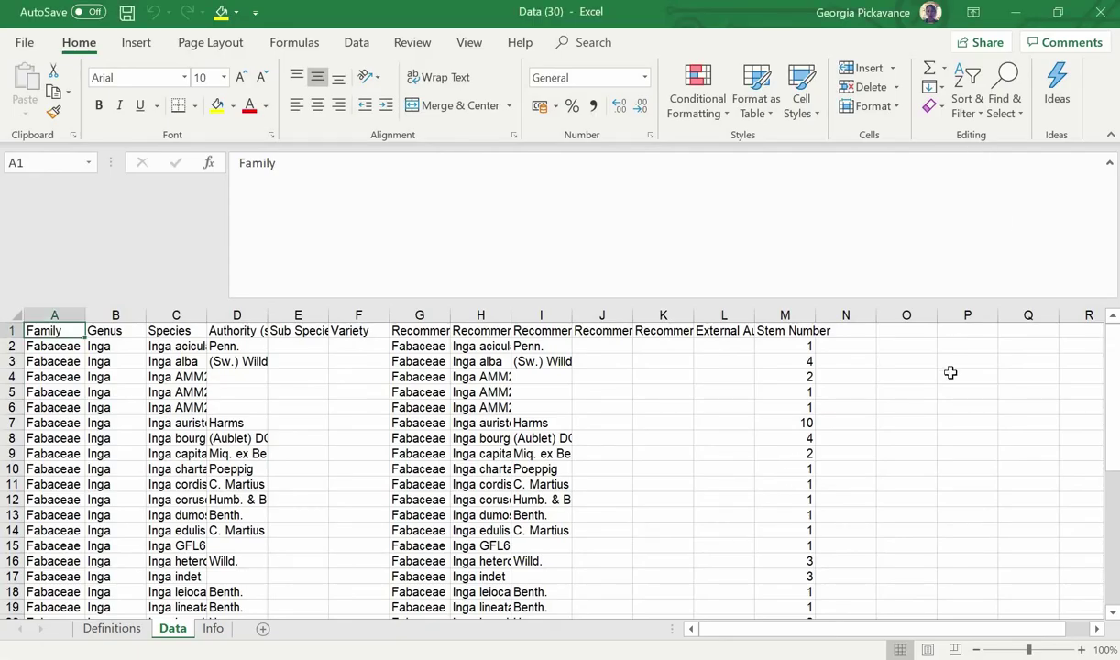
{"action": "left_click", "coordinate": [951, 372]}
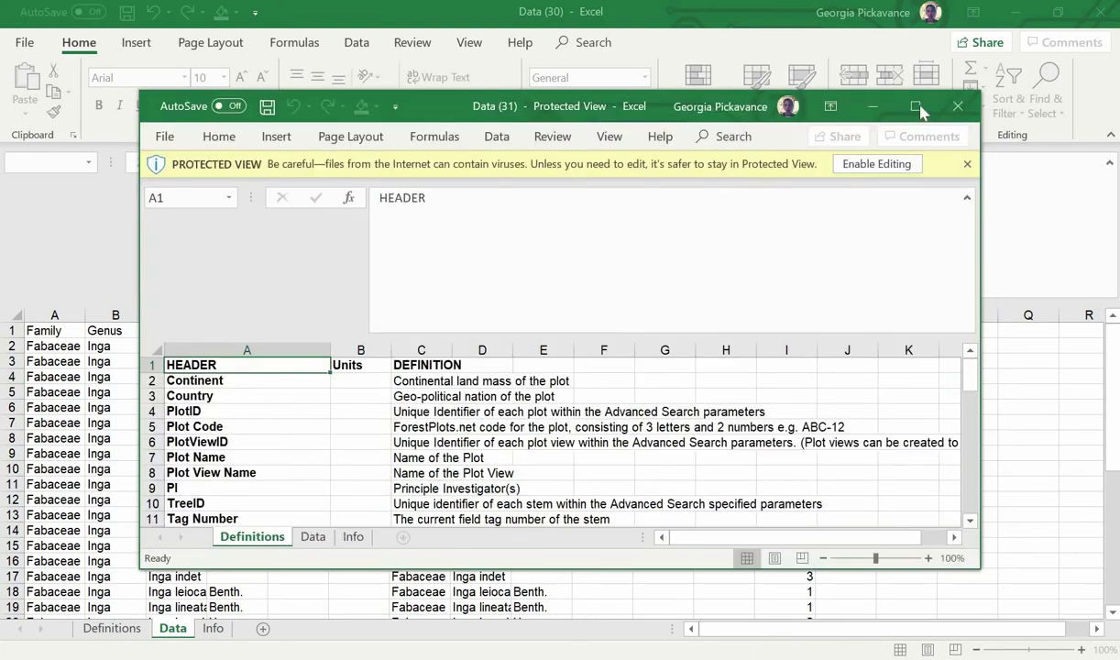
{"action": "left_click", "coordinate": [916, 107]}
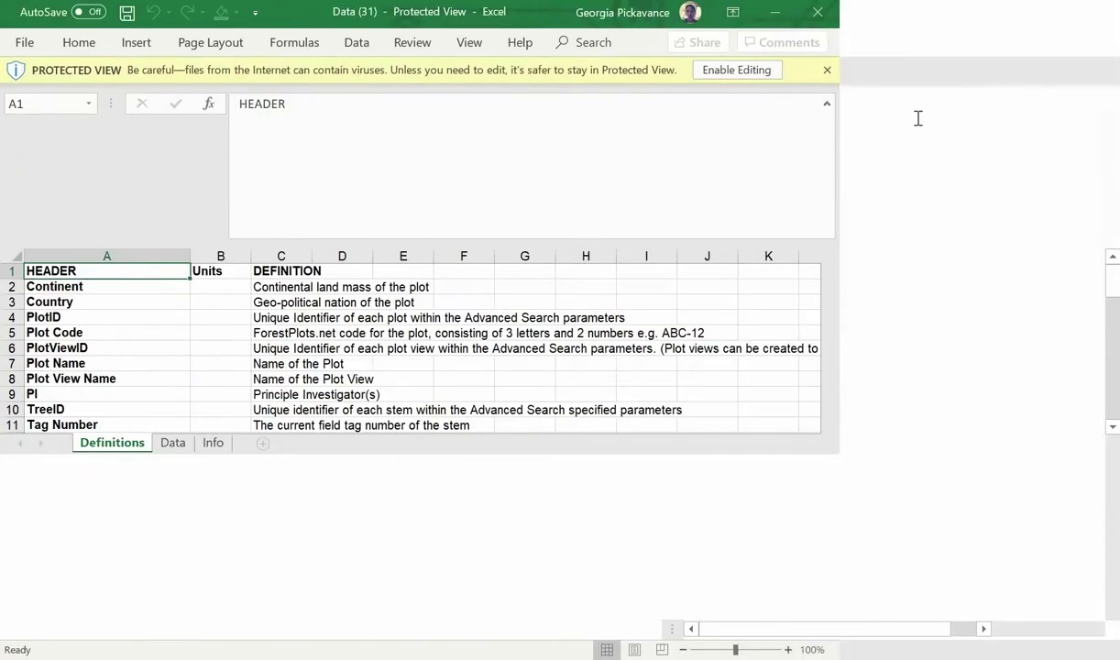
- Read through the column definitions in the individuals workbook and view its Data sheet
{"action": "scroll", "coordinate": [121, 356], "scroll_direction": "down", "scroll_amount": 7}
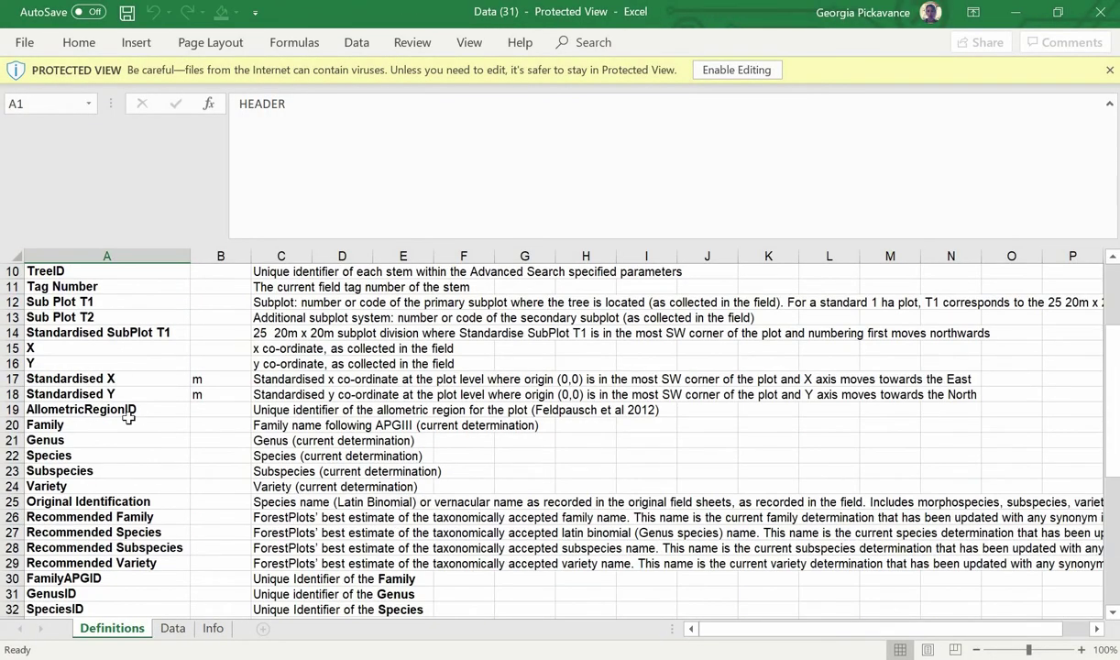
{"action": "scroll", "coordinate": [145, 520], "scroll_direction": "up", "scroll_amount": 7}
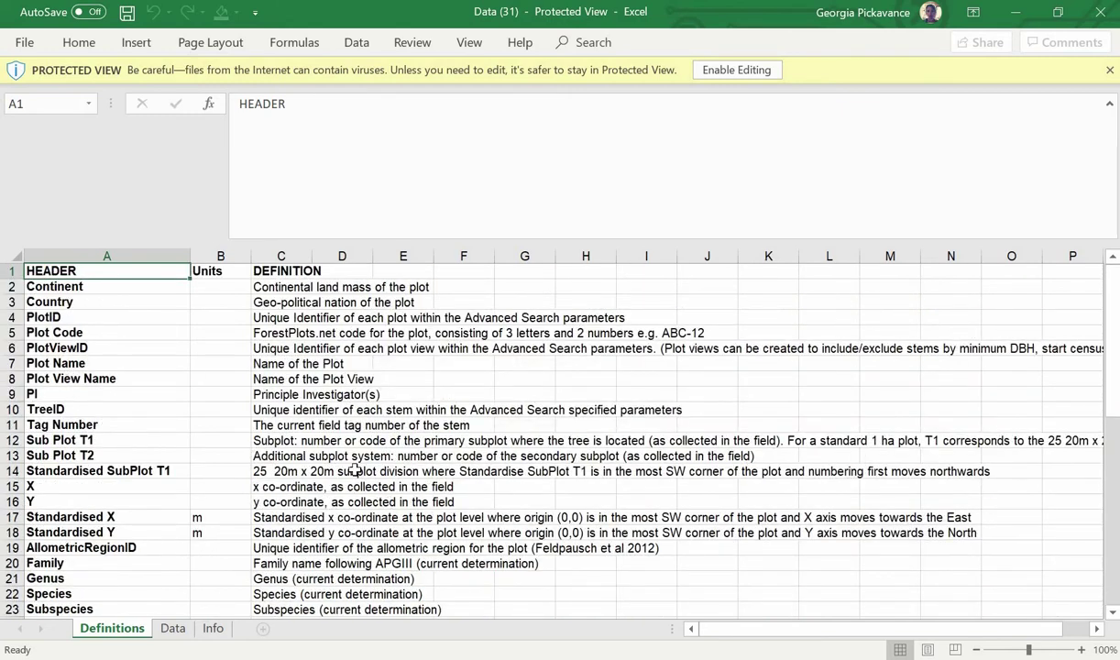
{"action": "scroll", "coordinate": [334, 448], "scroll_direction": "down", "scroll_amount": 4}
{"action": "scroll", "coordinate": [323, 478], "scroll_direction": "up", "scroll_amount": 4}
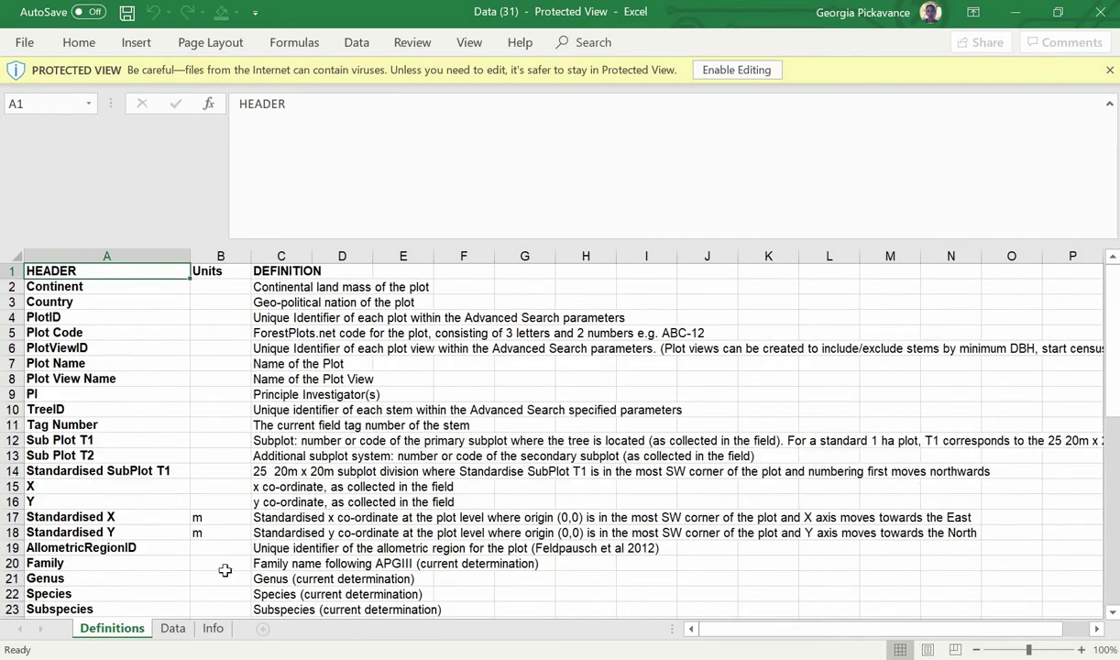
{"action": "left_click", "coordinate": [167, 630]}
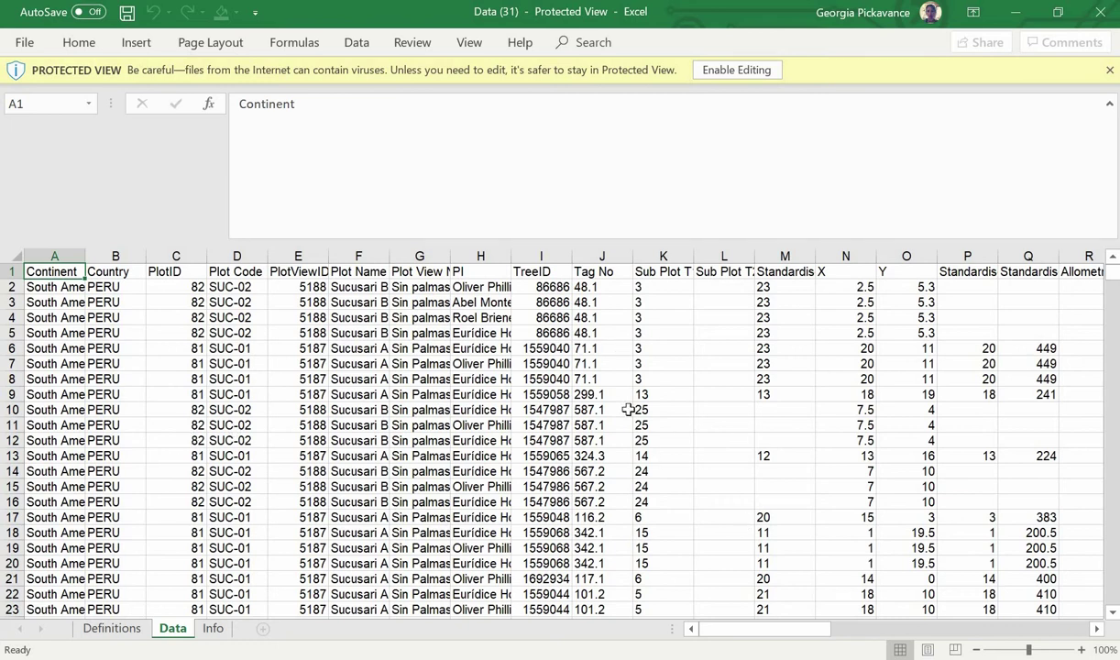
- Switch back to ForestPlots in the browser and revisit the Taxonomy and Individuals searches
{"action": "key", "text": "alt+Tab"}
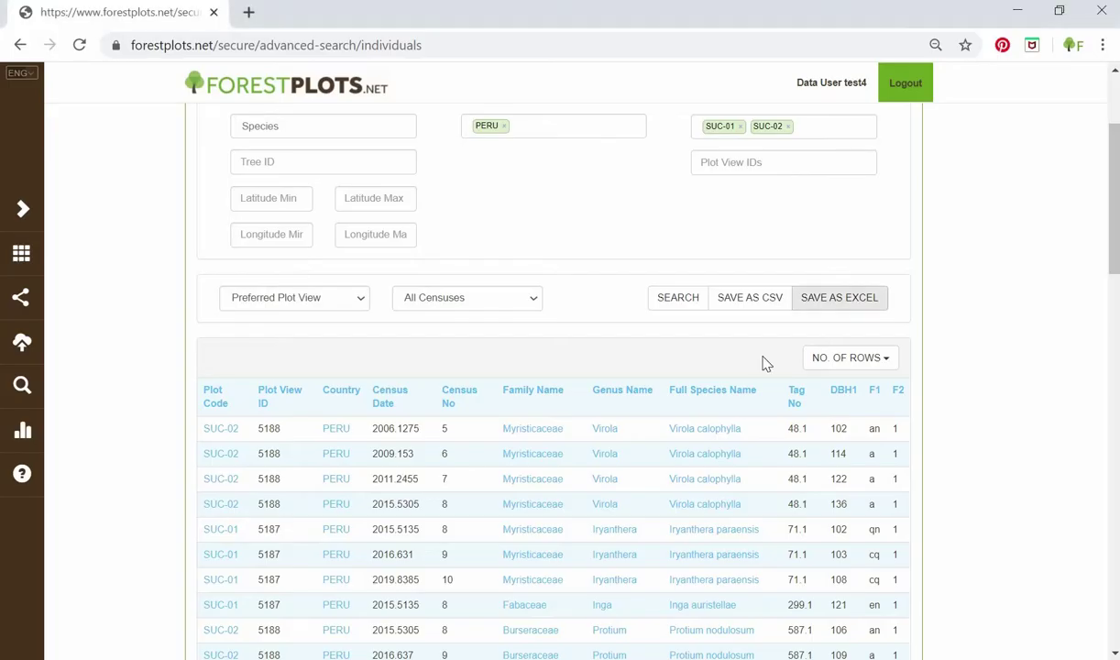
{"action": "scroll", "coordinate": [571, 340], "scroll_direction": "up", "scroll_amount": 2}
{"action": "left_click", "coordinate": [217, 203]}
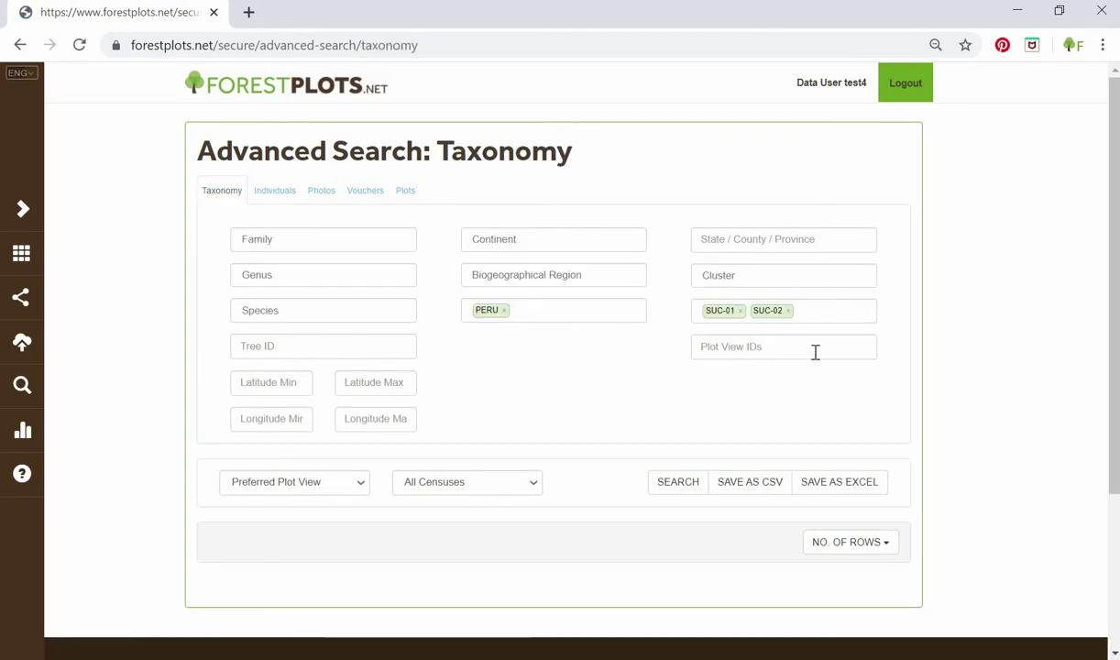
{"action": "left_click", "coordinate": [276, 194]}
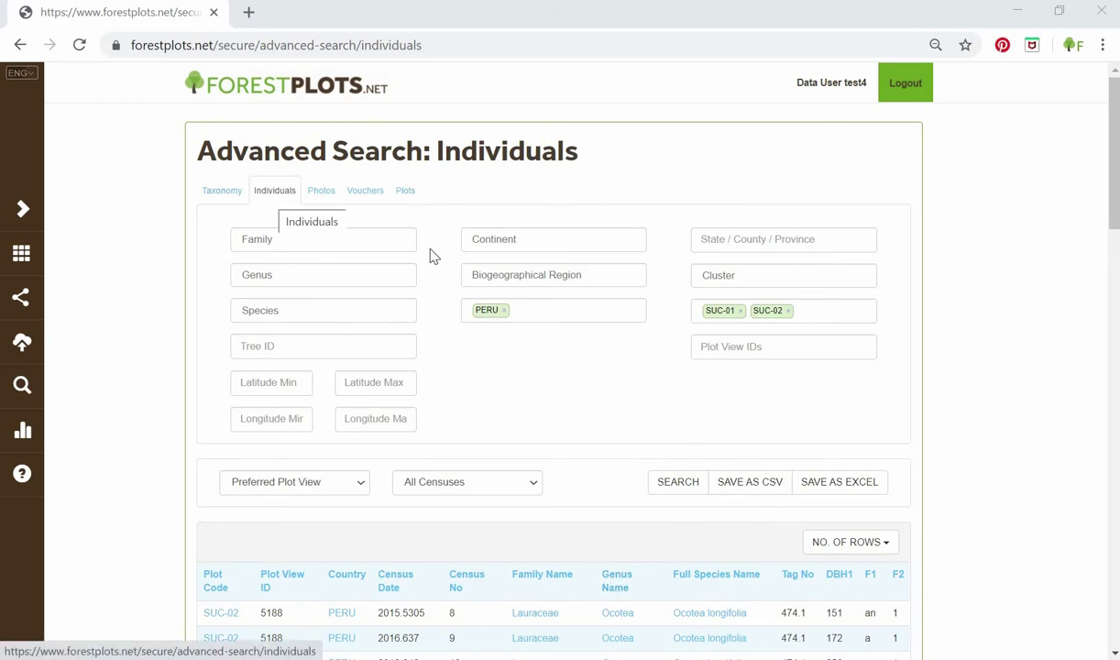
- Run a Photos search for the genus Inga in PERU plots SUC-01 and SUC-02
{"action": "left_click", "coordinate": [321, 190]}
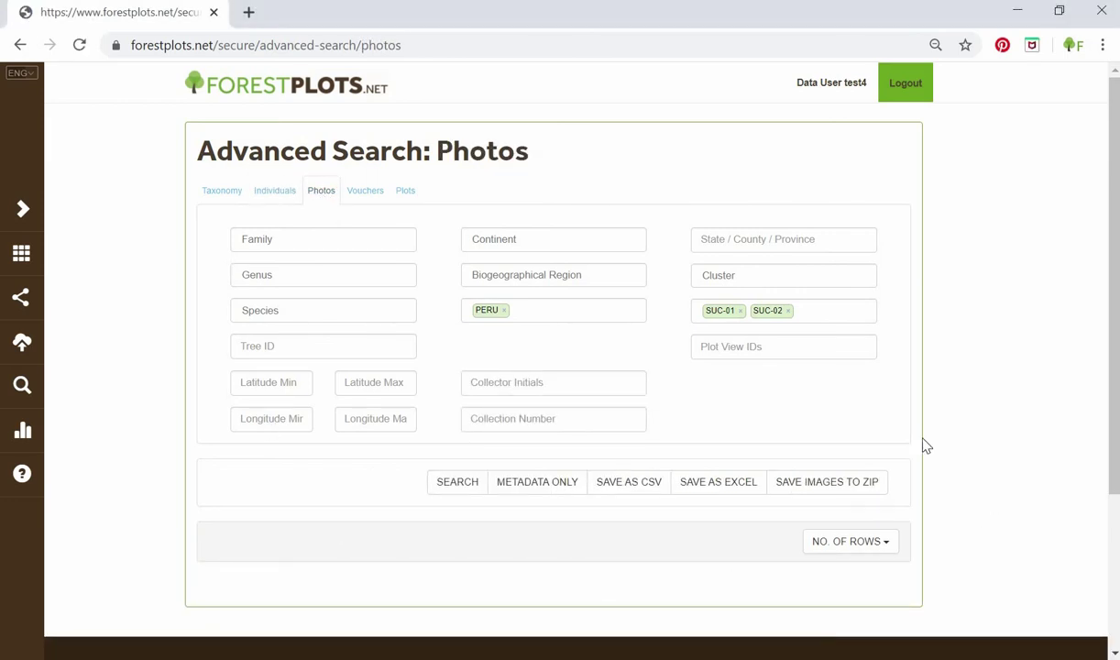
{"action": "left_click", "coordinate": [316, 275]}
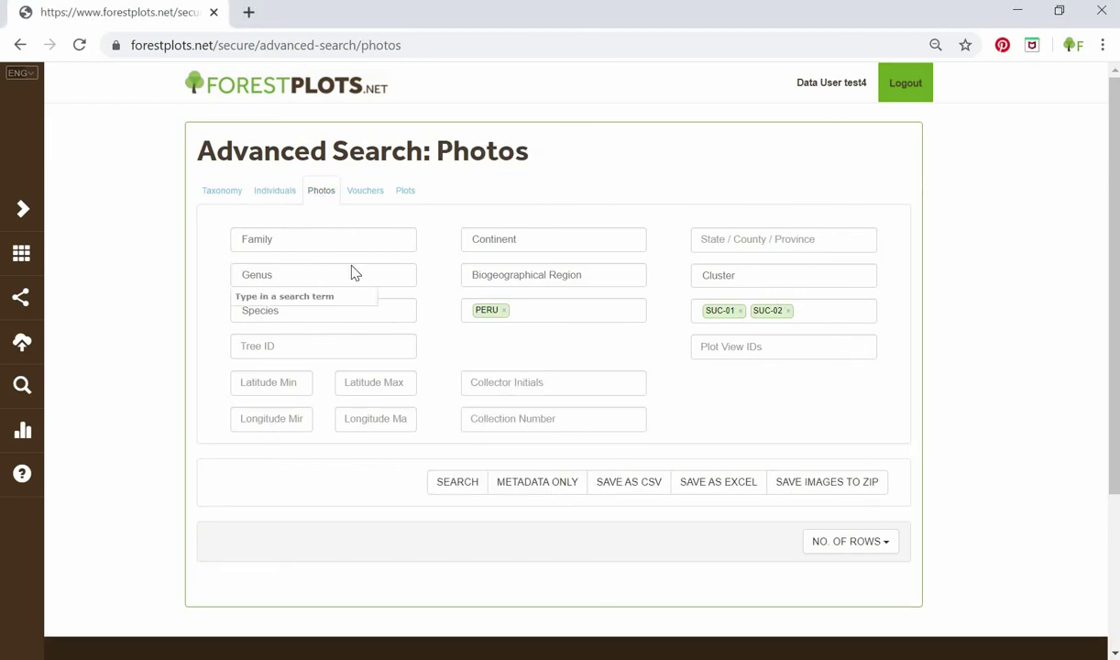
{"action": "type", "text": "inga"}
{"action": "left_click", "coordinate": [280, 292]}
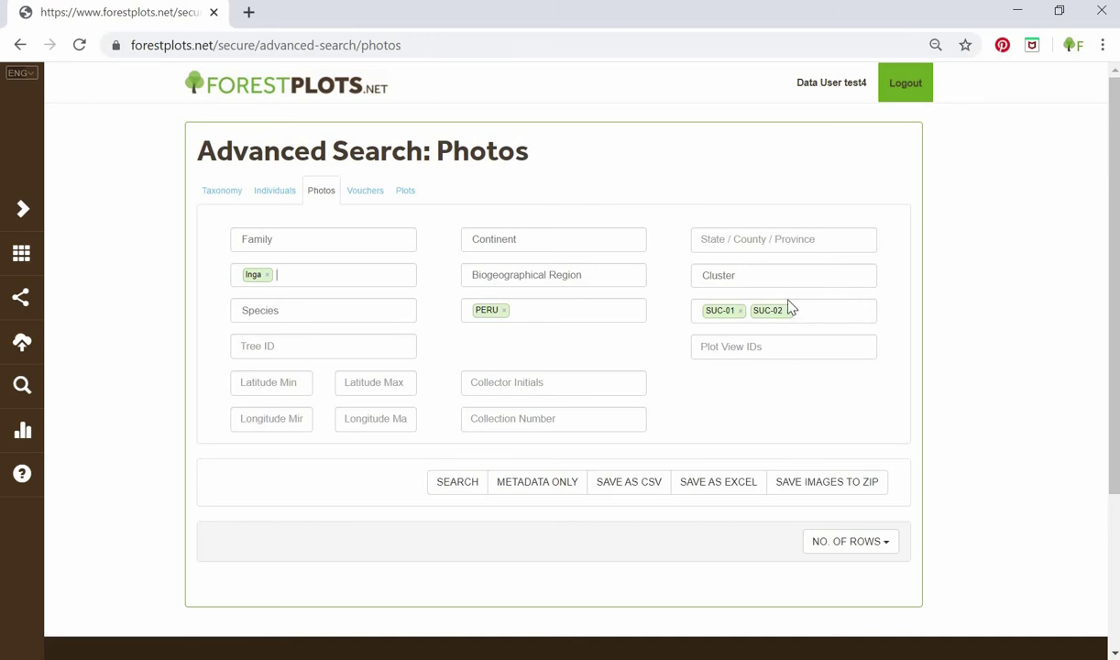
{"action": "left_click", "coordinate": [437, 480]}
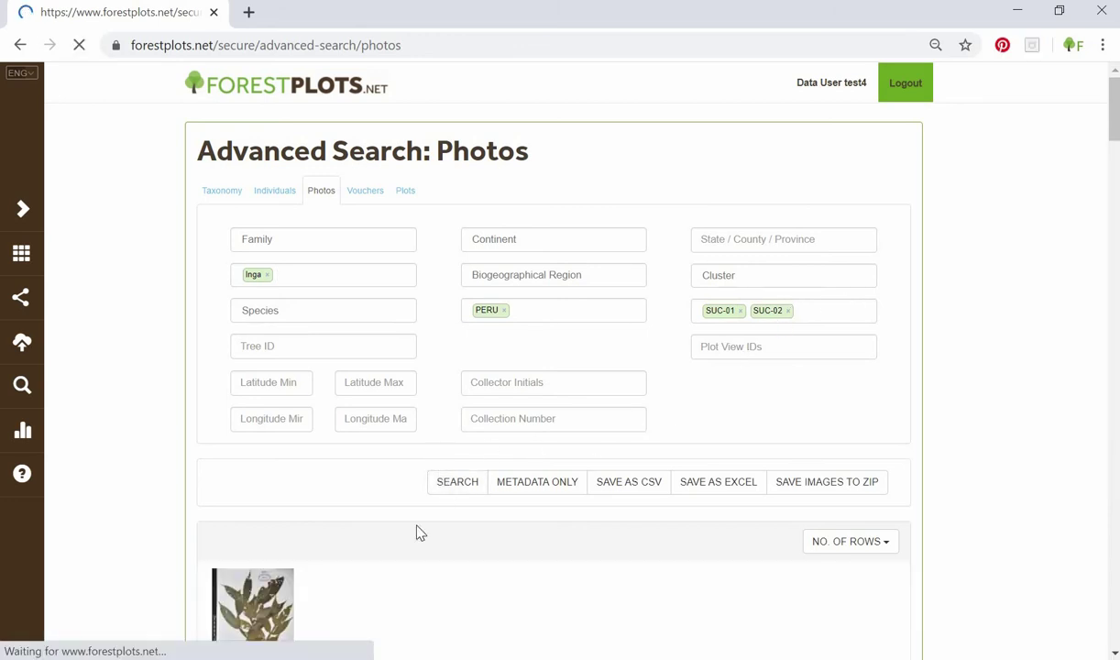
- Look through the Inga voucher photos with their plot codes, voucher codes and tag numbers, and return to the search form
{"action": "scroll", "coordinate": [419, 531], "scroll_direction": "down", "scroll_amount": 2}
{"action": "scroll", "coordinate": [403, 495], "scroll_direction": "down", "scroll_amount": 2}
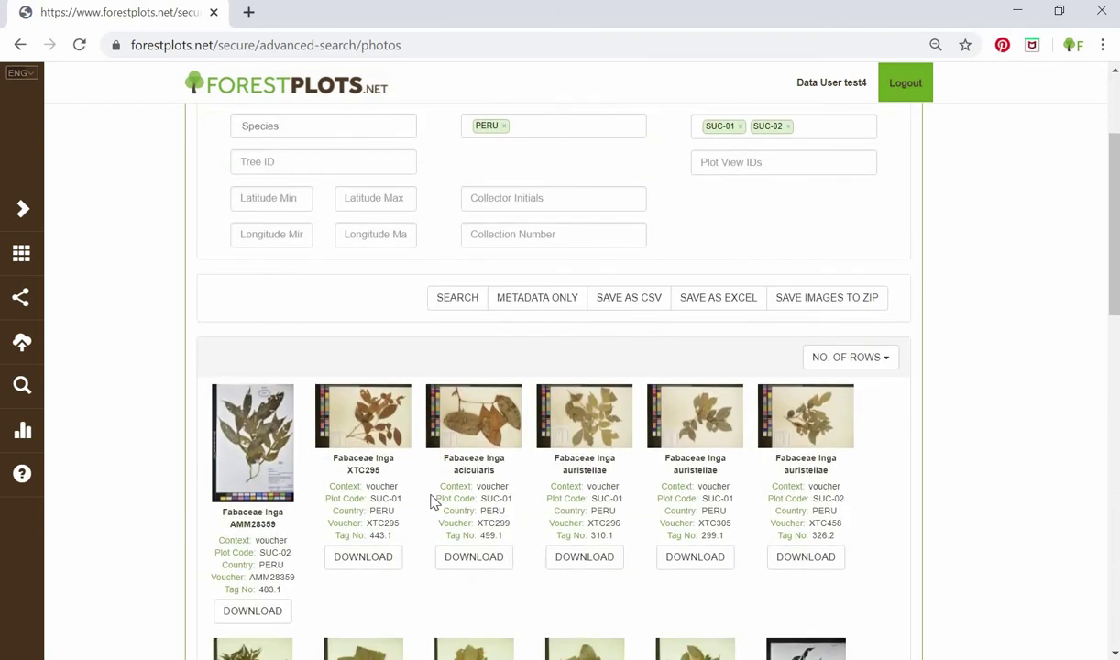
{"action": "scroll", "coordinate": [349, 479], "scroll_direction": "down", "scroll_amount": 1}
{"action": "scroll", "coordinate": [346, 479], "scroll_direction": "down", "scroll_amount": 1}
{"action": "scroll", "coordinate": [660, 459], "scroll_direction": "up", "scroll_amount": 2}
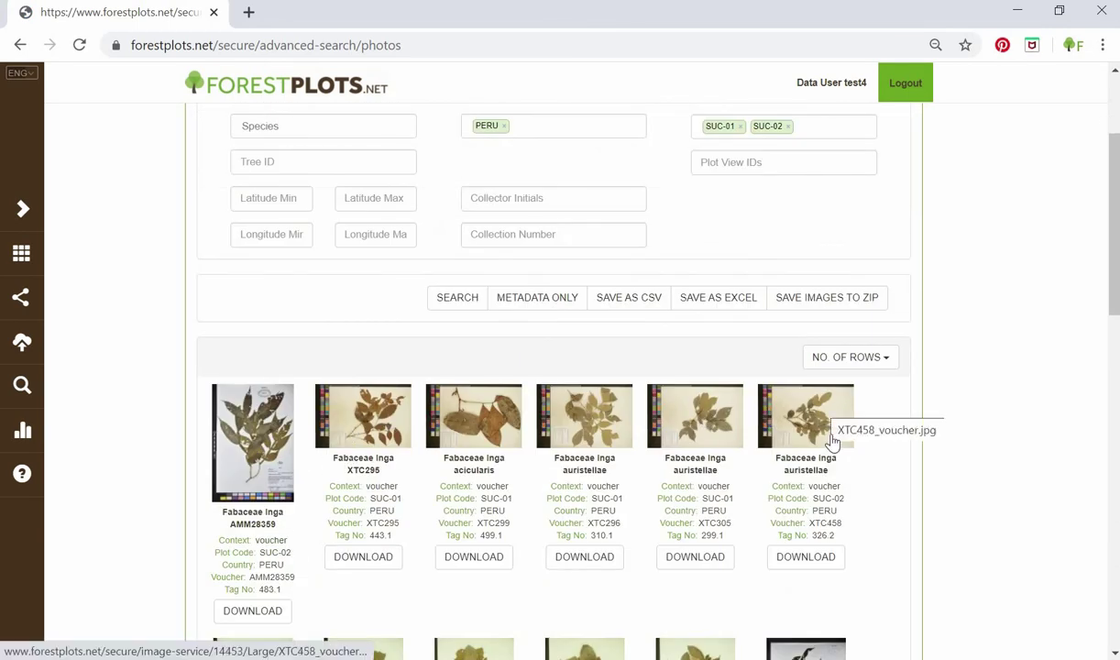
{"action": "scroll", "coordinate": [831, 454], "scroll_direction": "down", "scroll_amount": 3}
{"action": "scroll", "coordinate": [825, 470], "scroll_direction": "down", "scroll_amount": 2}
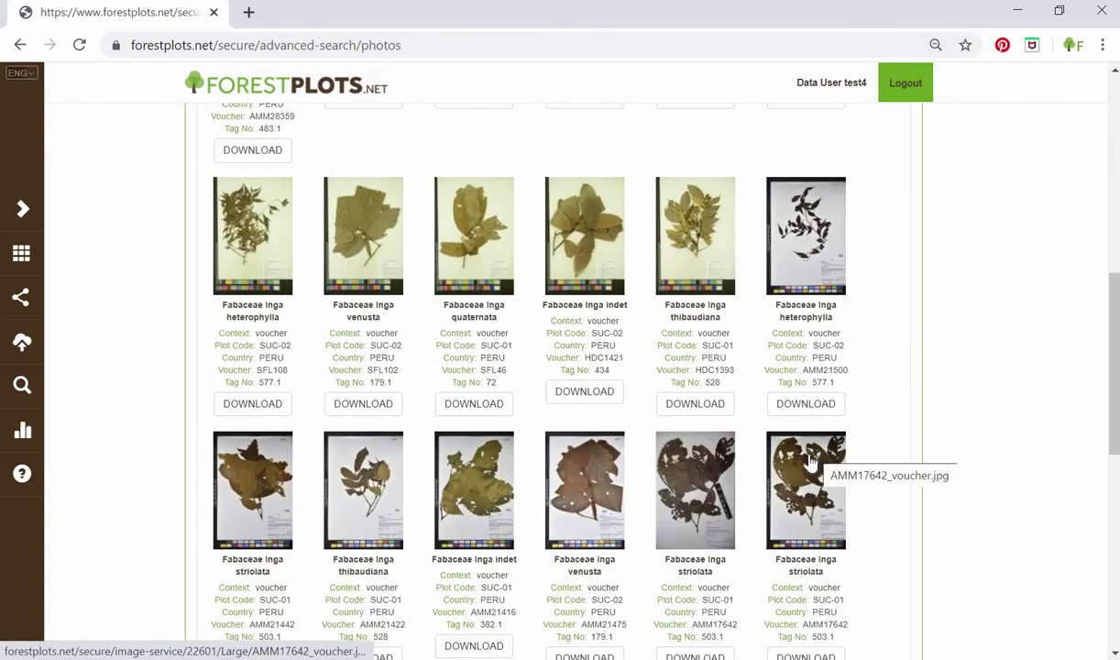
{"action": "scroll", "coordinate": [816, 481], "scroll_direction": "down", "scroll_amount": 2}
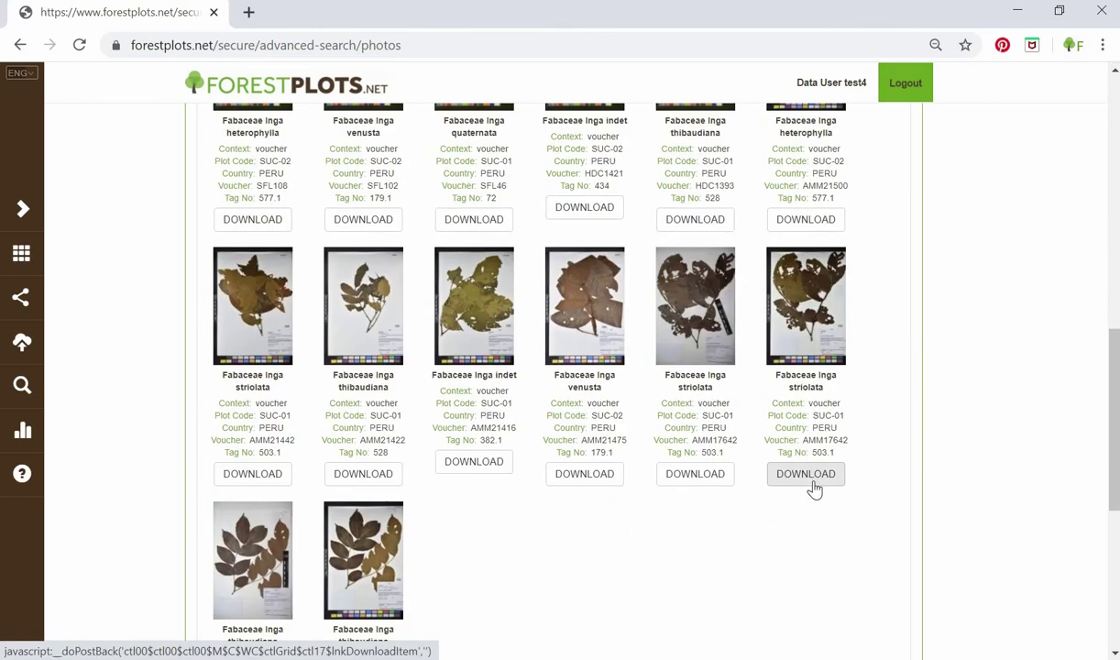
{"action": "scroll", "coordinate": [663, 596], "scroll_direction": "up", "scroll_amount": 8}
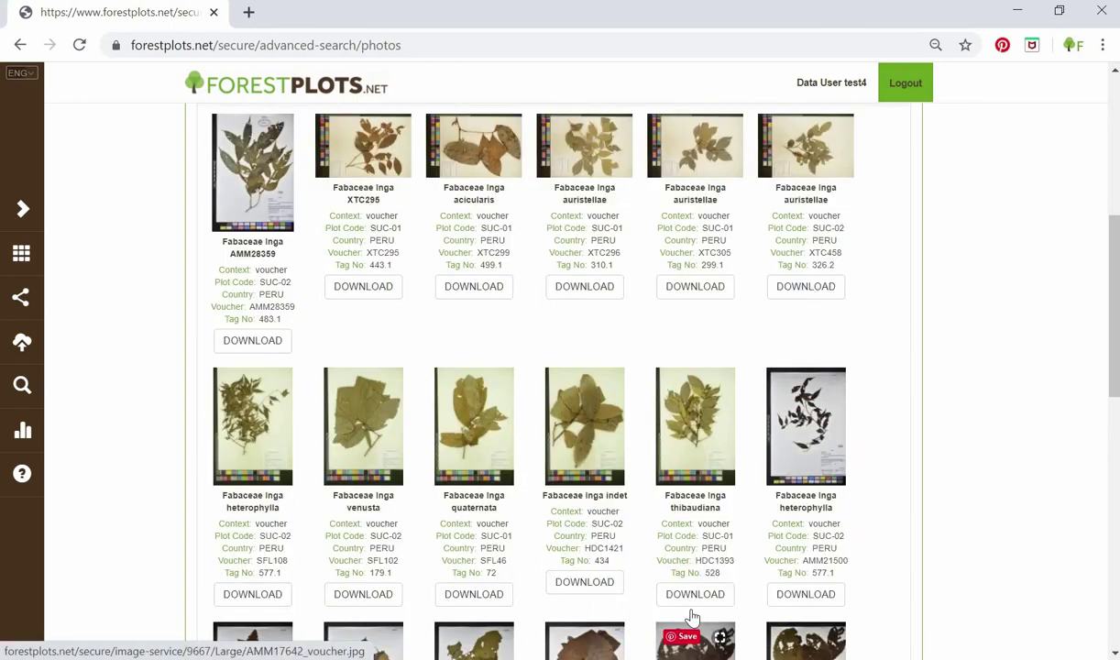
{"action": "scroll", "coordinate": [655, 511], "scroll_direction": "down", "scroll_amount": 5}
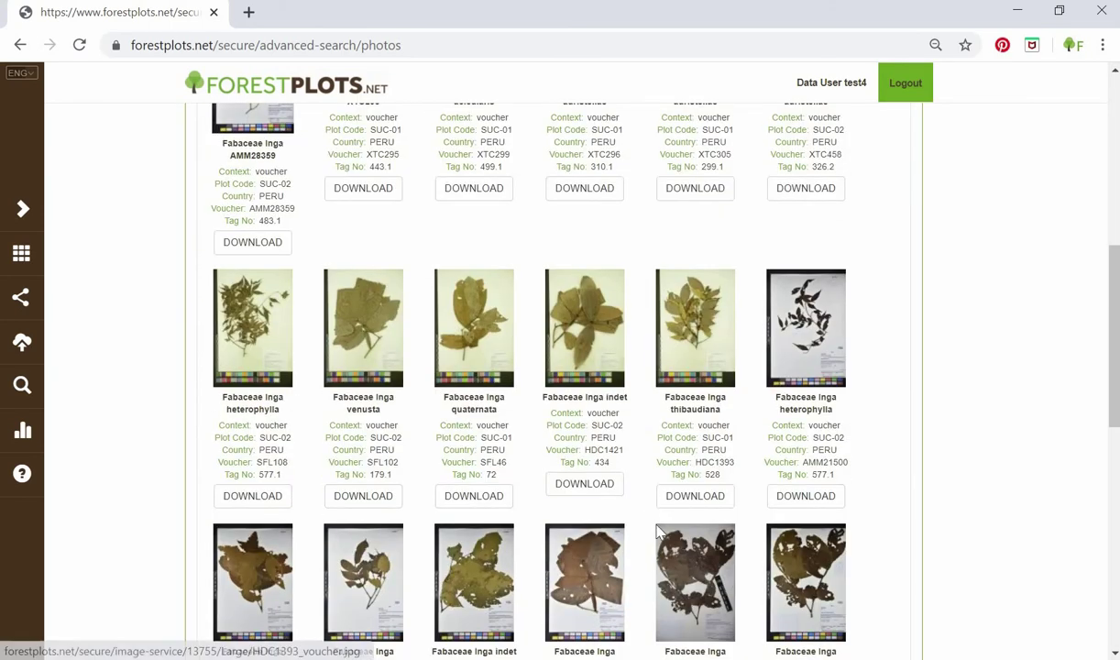
{"action": "scroll", "coordinate": [596, 440], "scroll_direction": "up", "scroll_amount": 5}
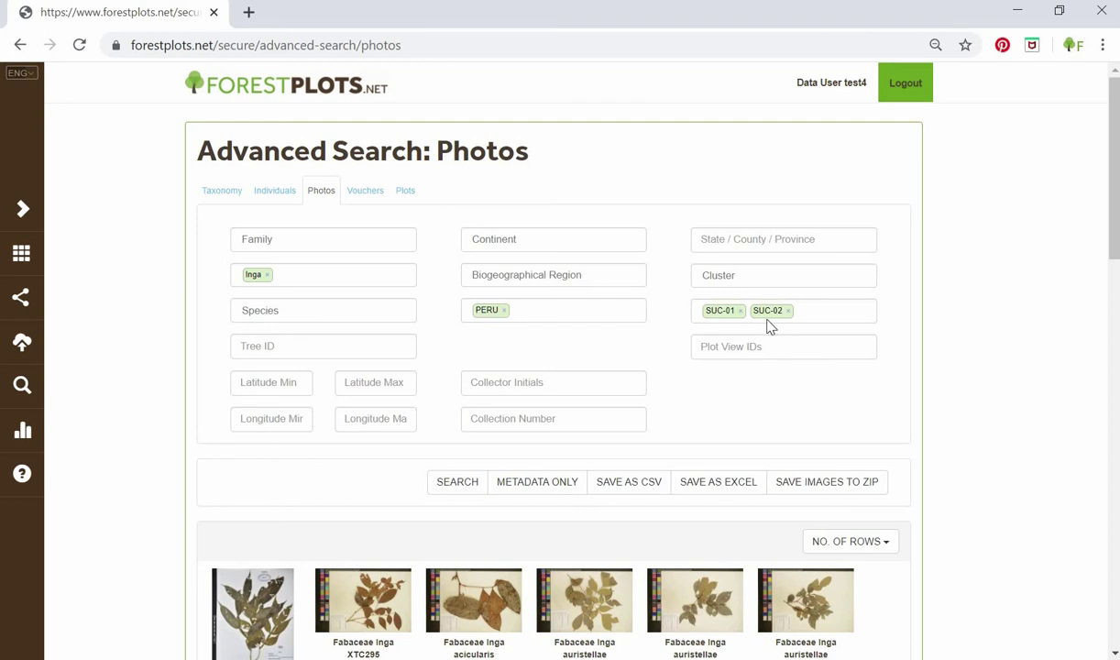
- Display the Inga photo results as metadata only, and rerun the search with the photos included
{"action": "scroll", "coordinate": [724, 375], "scroll_direction": "down", "scroll_amount": 1}
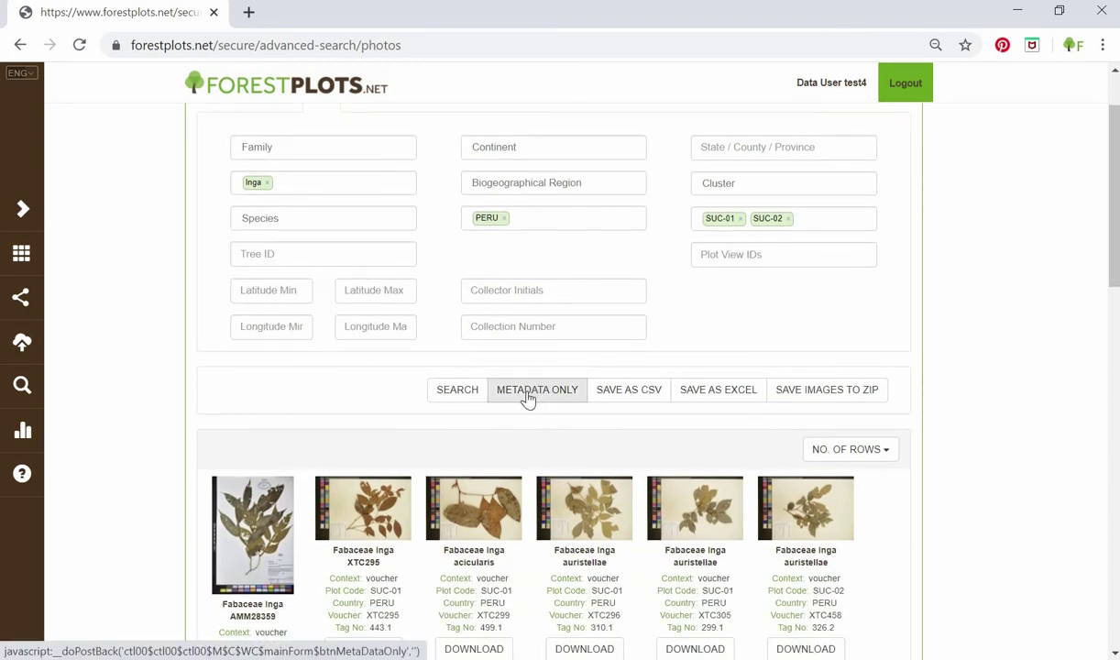
{"action": "left_click", "coordinate": [526, 394]}
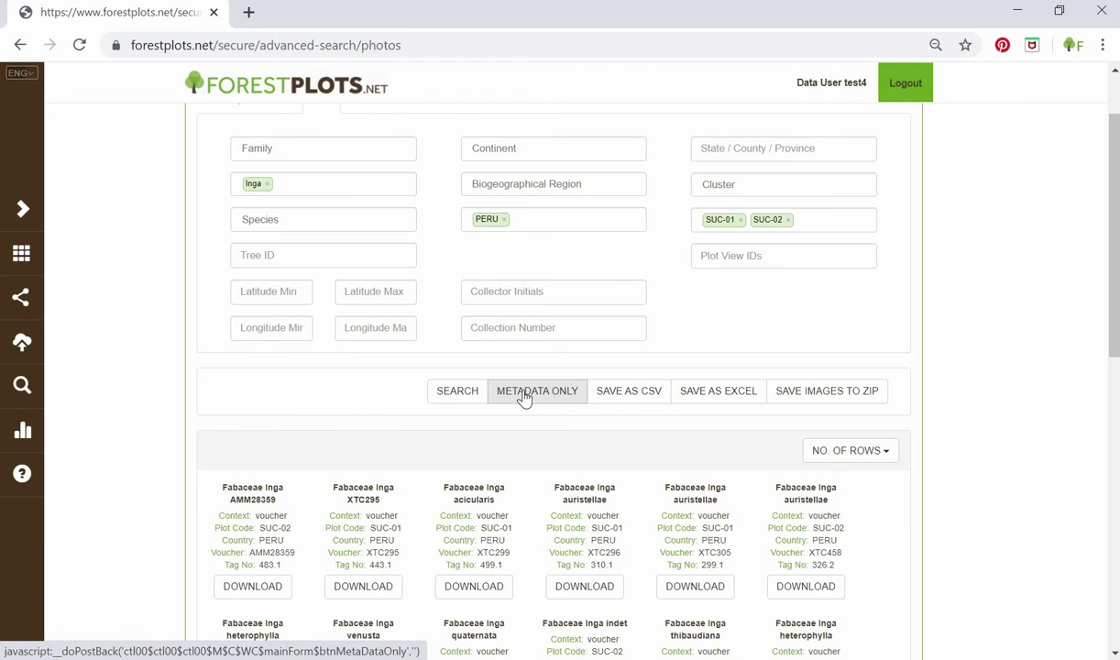
{"action": "left_click", "coordinate": [452, 392]}
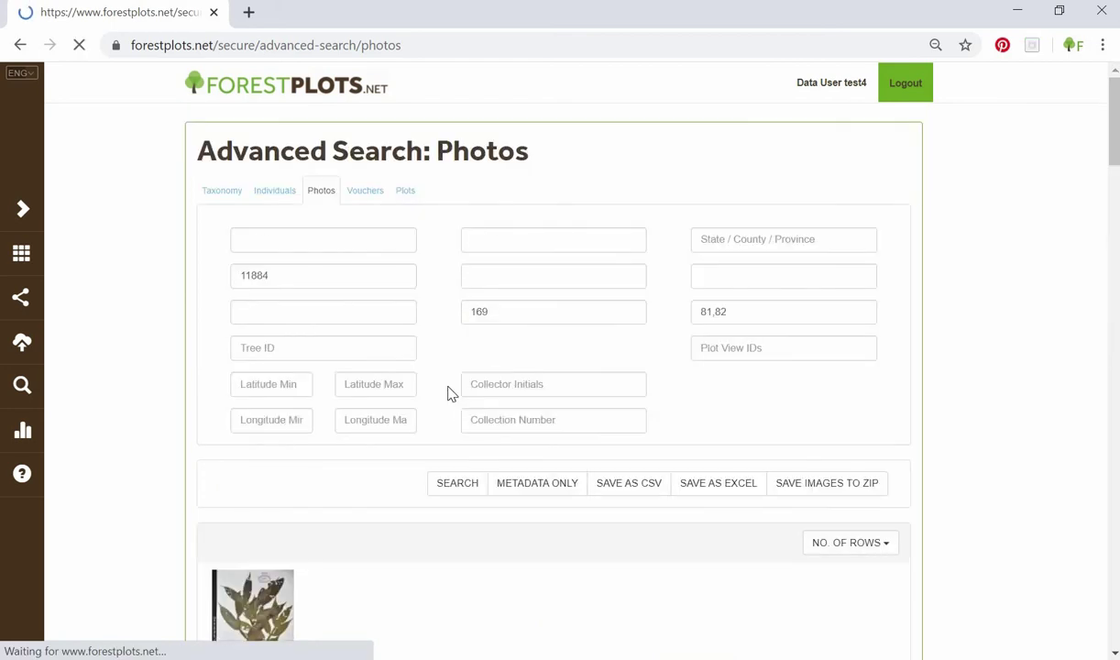
{"action": "scroll", "coordinate": [461, 413], "scroll_direction": "down", "scroll_amount": 5}
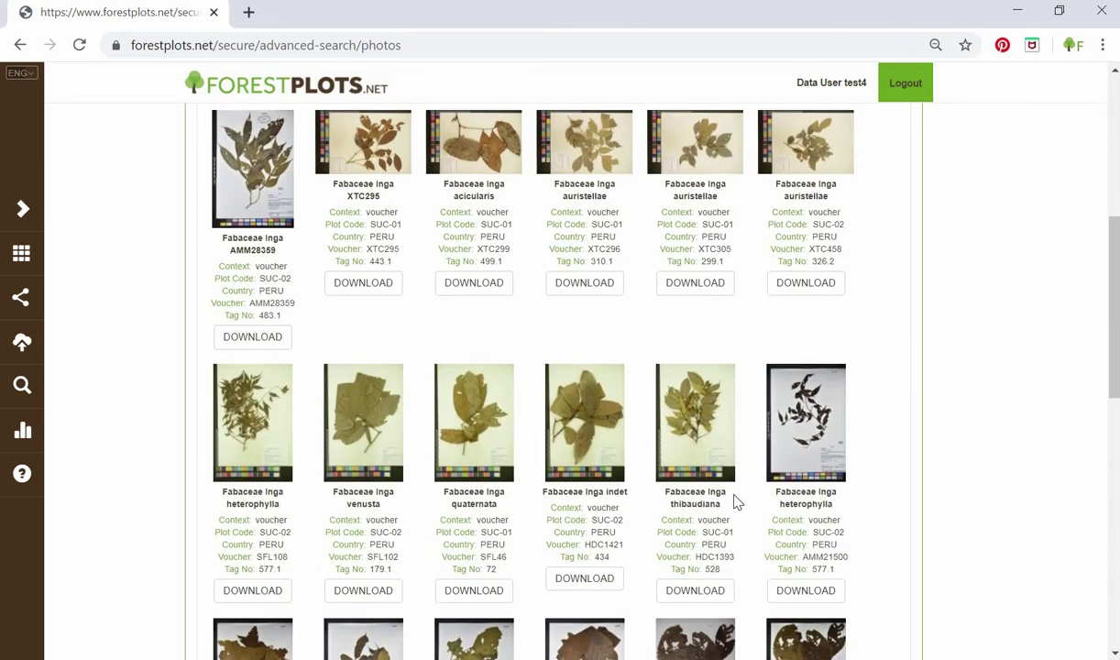
{"action": "scroll", "coordinate": [738, 501], "scroll_direction": "up", "scroll_amount": 2}
{"action": "scroll", "coordinate": [738, 500], "scroll_direction": "up", "scroll_amount": 3}
{"action": "scroll", "coordinate": [688, 371], "scroll_direction": "up", "scroll_amount": 2}
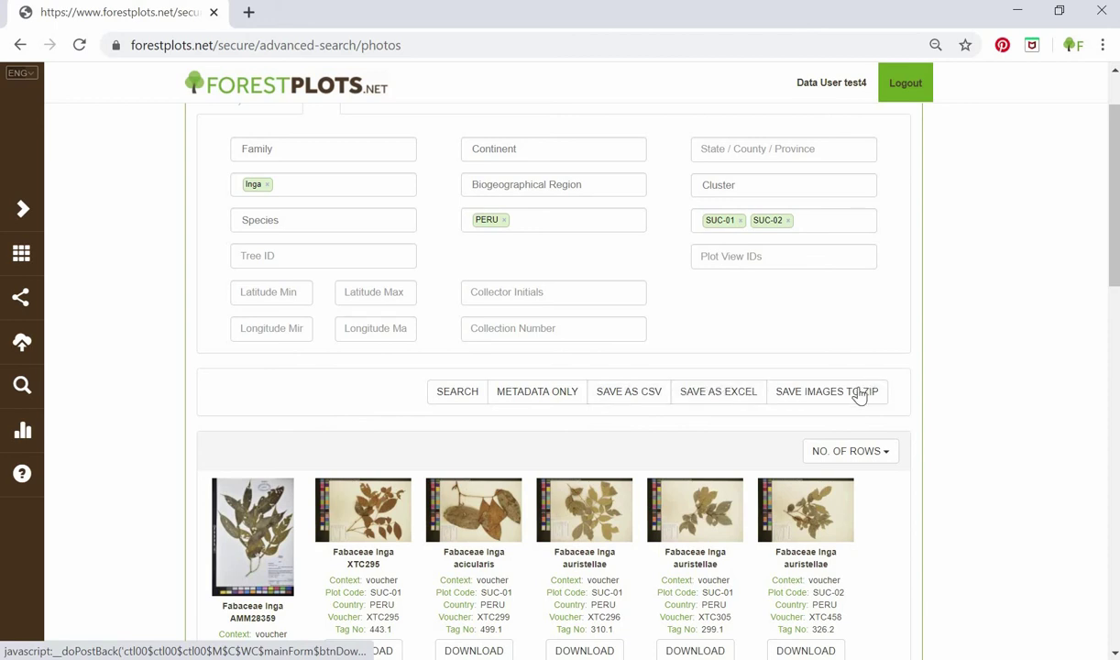
- Export the Inga photo records to Excel, open the downloaded workbook maximized and view its Data sheet
{"action": "left_click", "coordinate": [716, 402]}
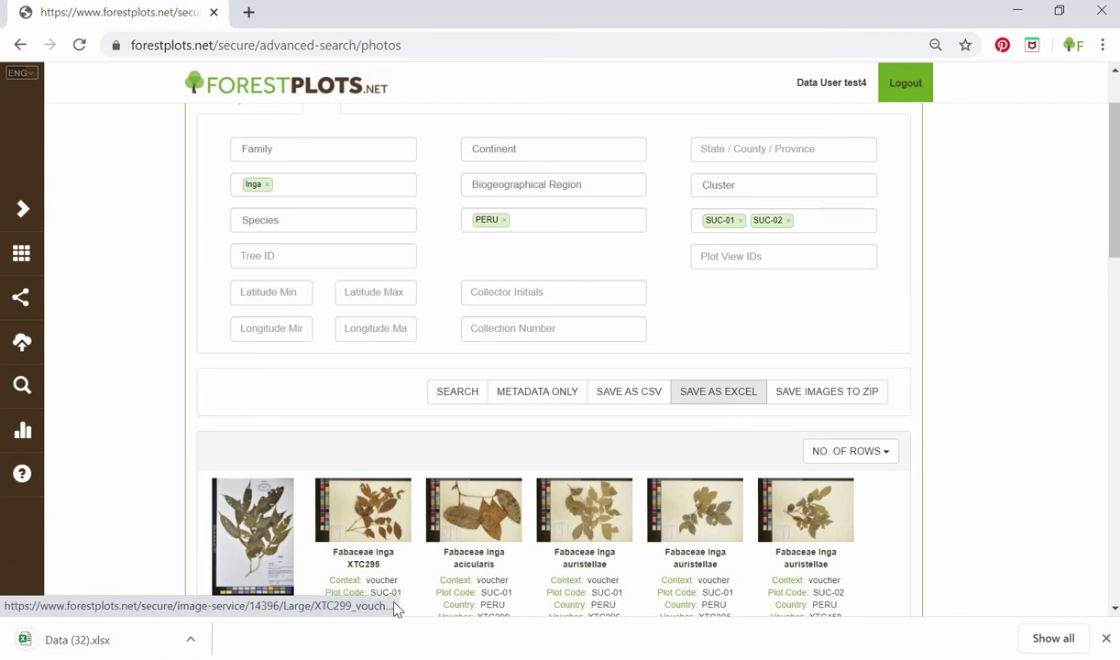
{"action": "left_click", "coordinate": [191, 640]}
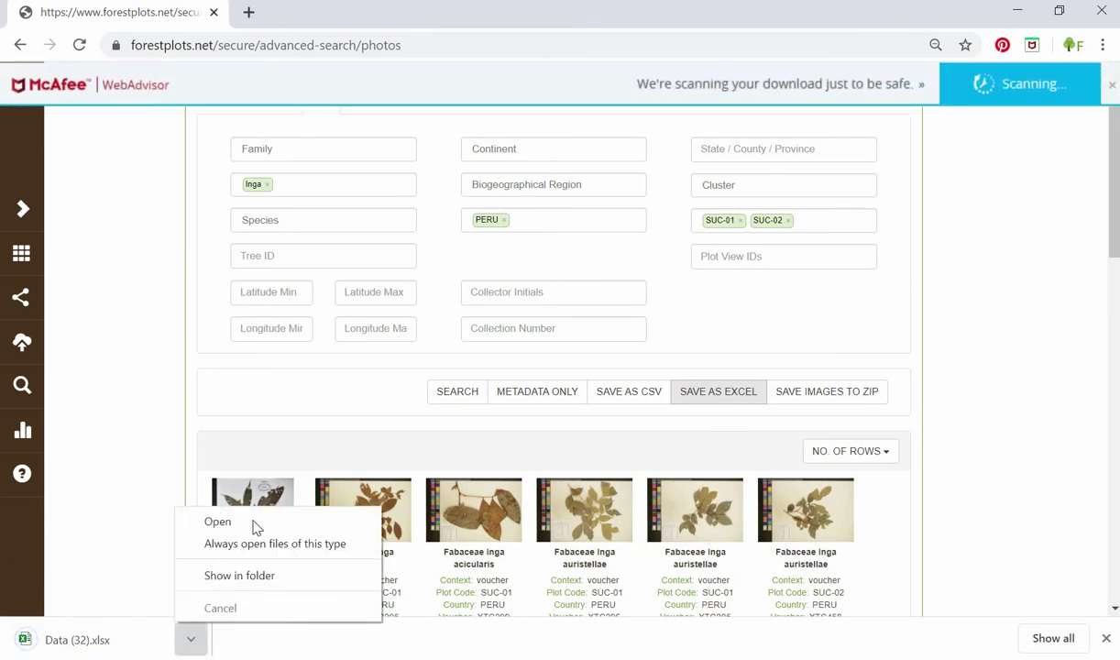
{"action": "left_click", "coordinate": [255, 526]}
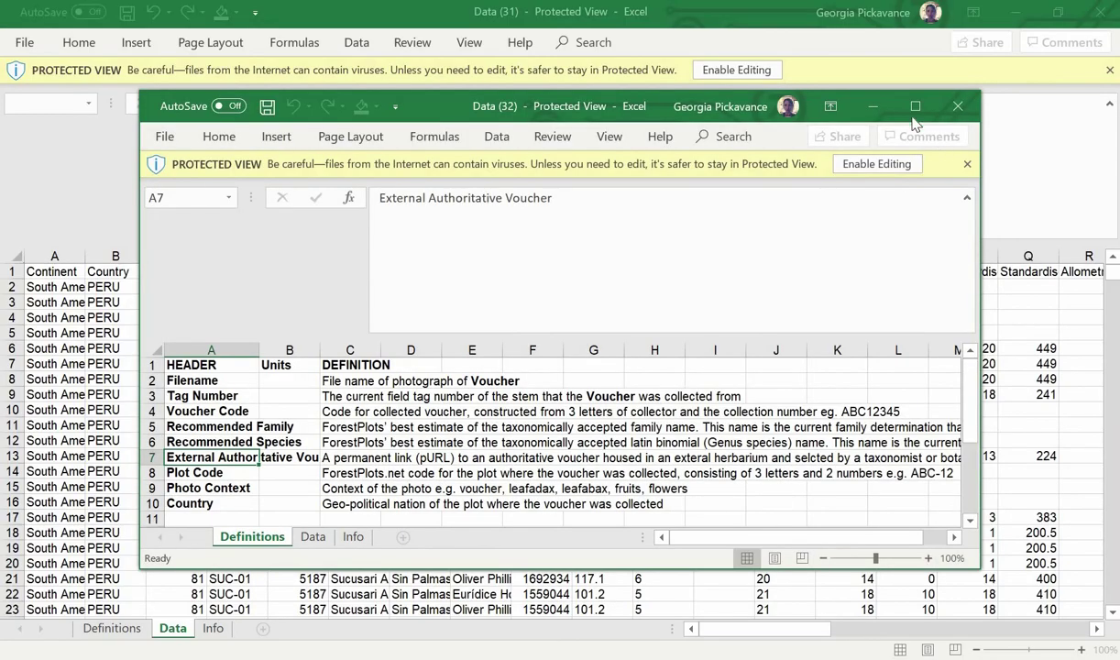
{"action": "left_click", "coordinate": [912, 106]}
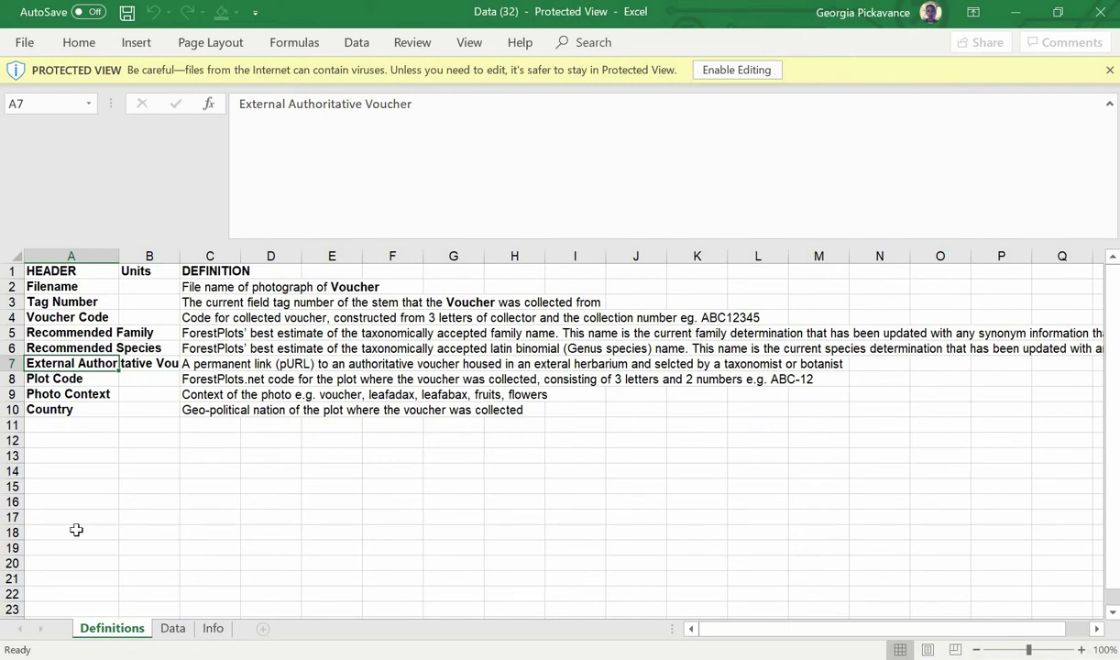
{"action": "left_click", "coordinate": [174, 631]}
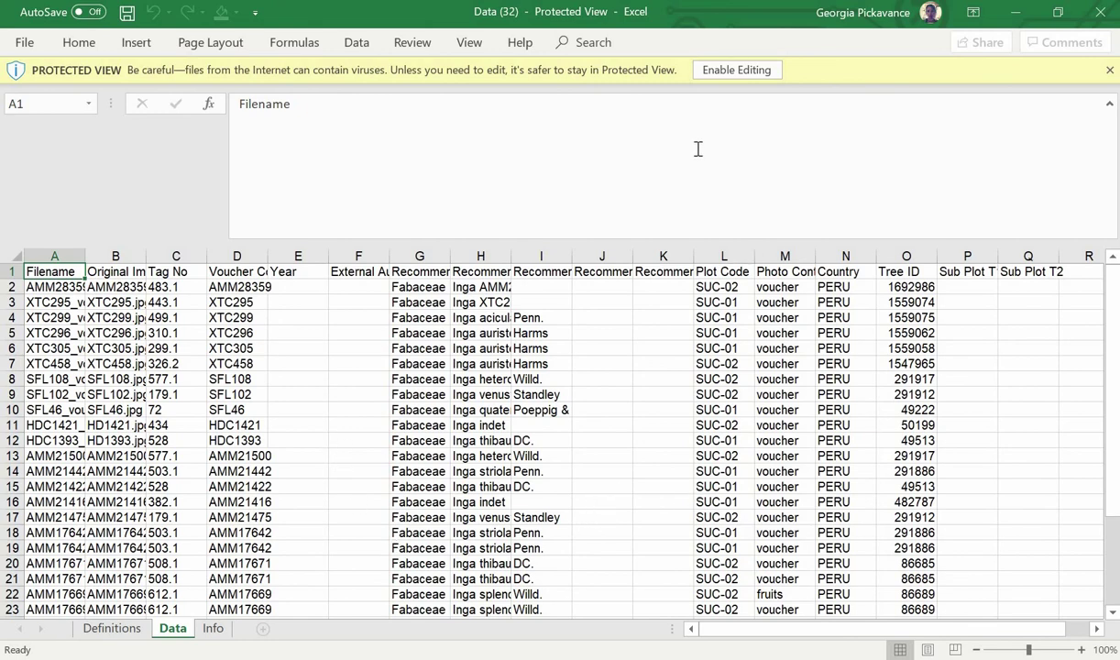
- Switch back to ForestPlots in the browser, save the Inga images to a ZIP and view the contents of photos.zip
{"action": "key", "text": "alt+Tab"}
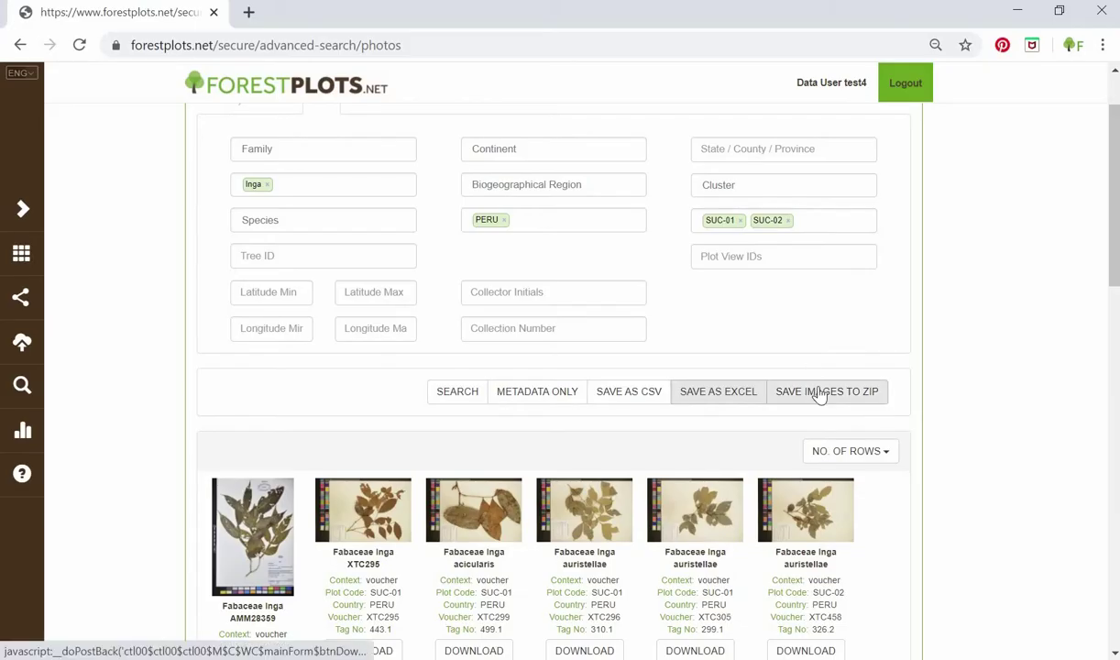
{"action": "left_click", "coordinate": [849, 398]}
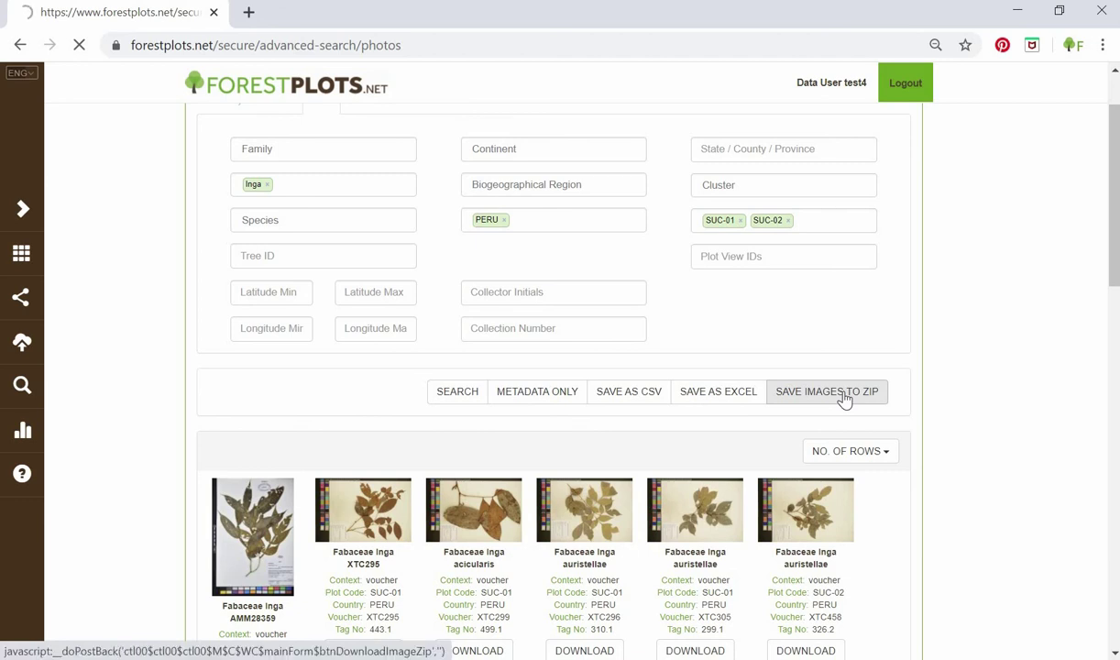
{"action": "left_click", "coordinate": [191, 640]}
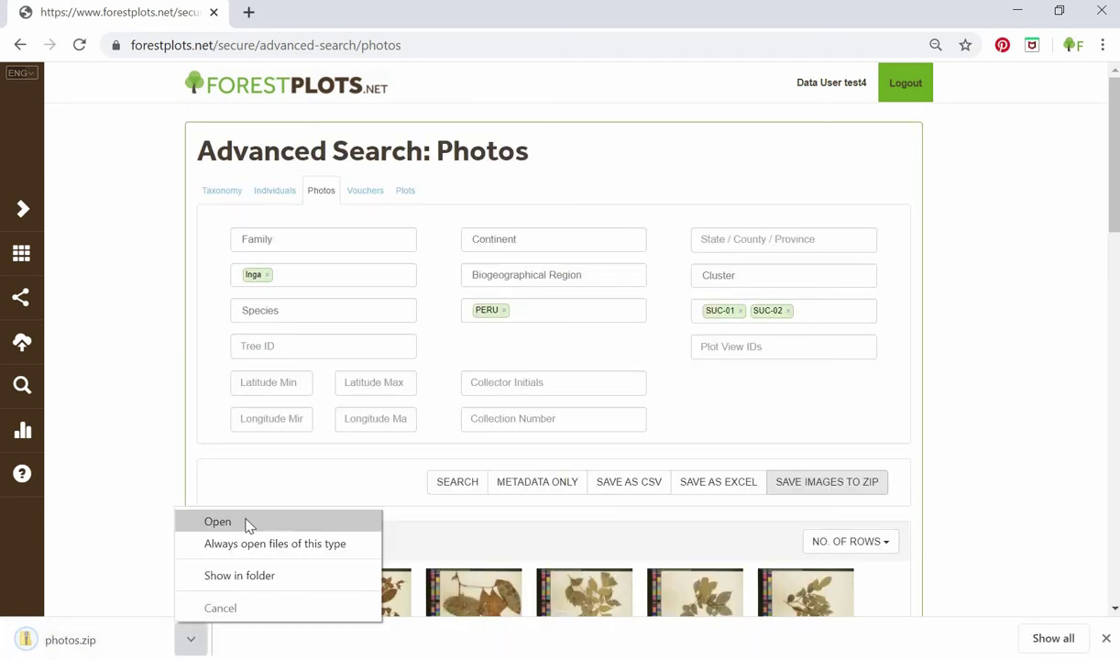
{"action": "left_click", "coordinate": [244, 525]}
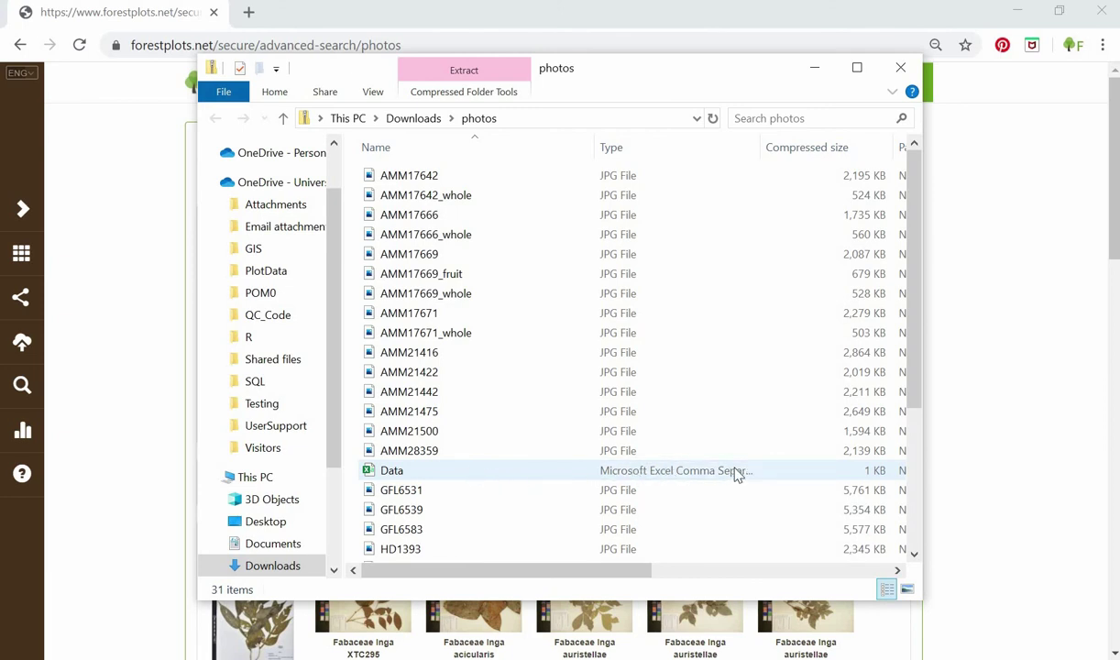
{"action": "left_click", "coordinate": [993, 502]}
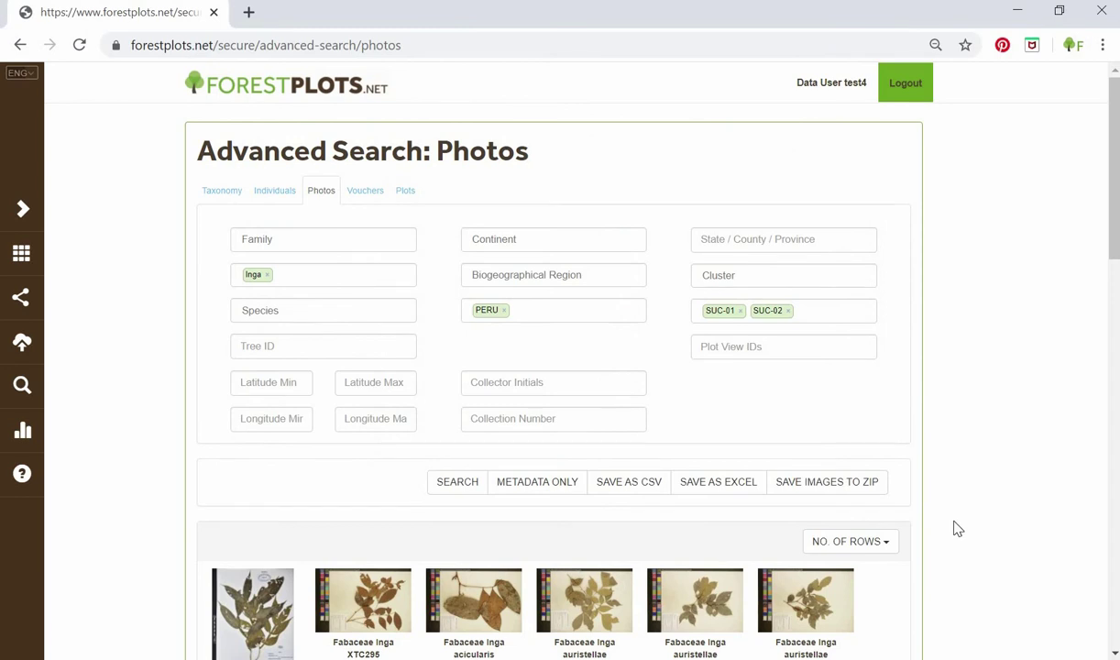
- View enlarged voucher photos AMM28359, SFL108, SFL102 and SFL46 from the search results, and close the image viewer
{"action": "scroll", "coordinate": [956, 529], "scroll_direction": "down", "scroll_amount": 2}
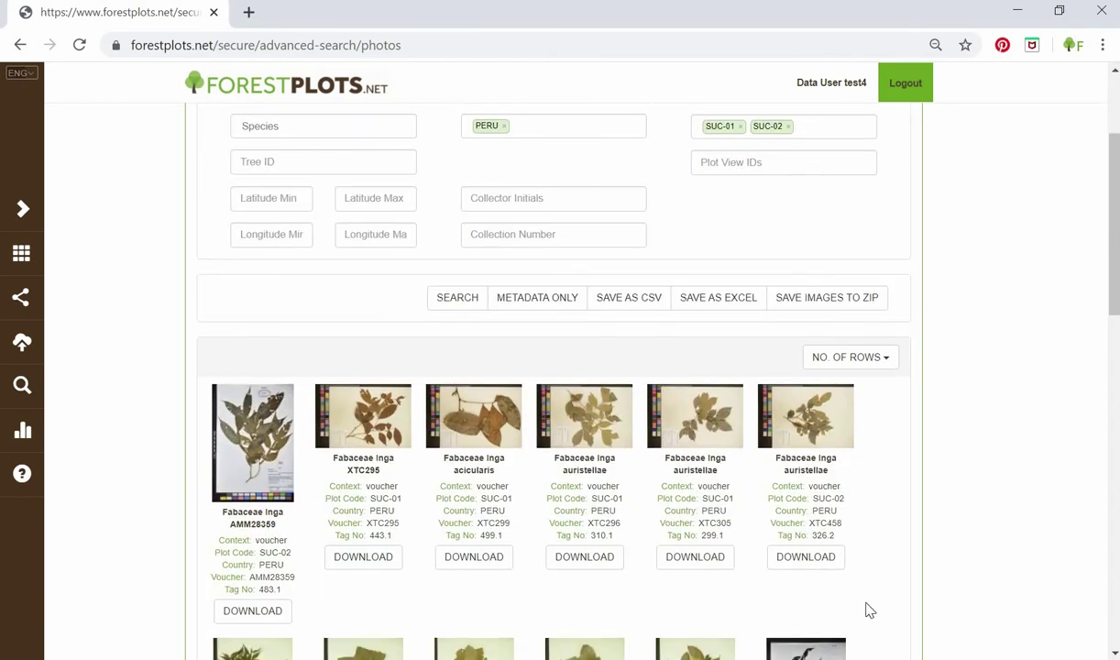
{"action": "left_click", "coordinate": [278, 447]}
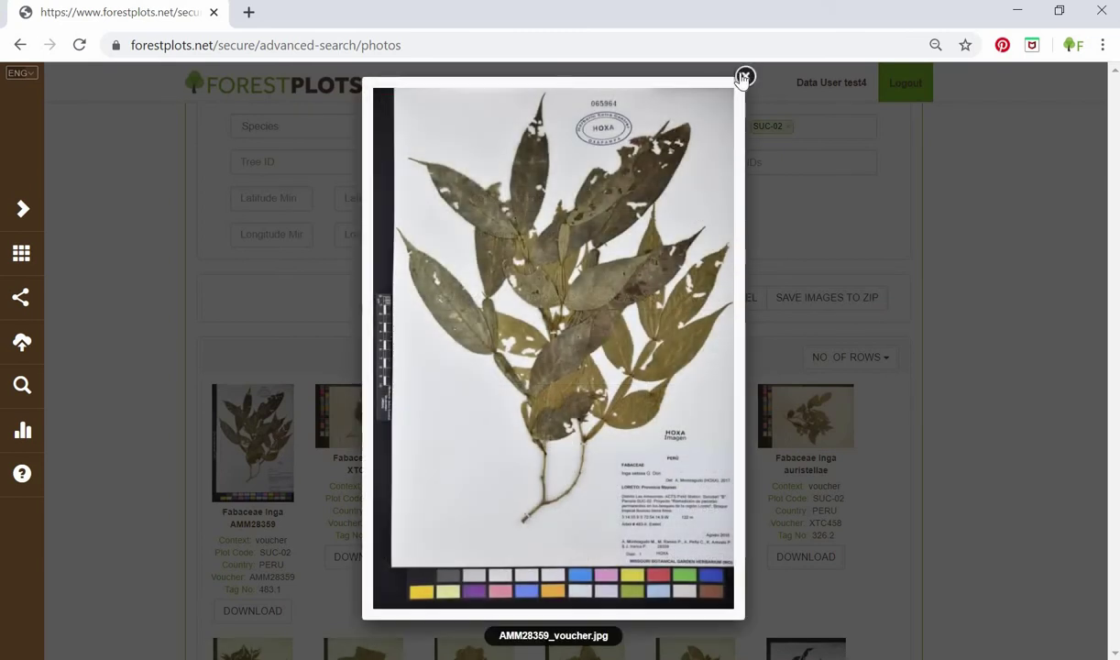
{"action": "left_click", "coordinate": [744, 79]}
{"action": "scroll", "coordinate": [275, 587], "scroll_direction": "down", "scroll_amount": 2}
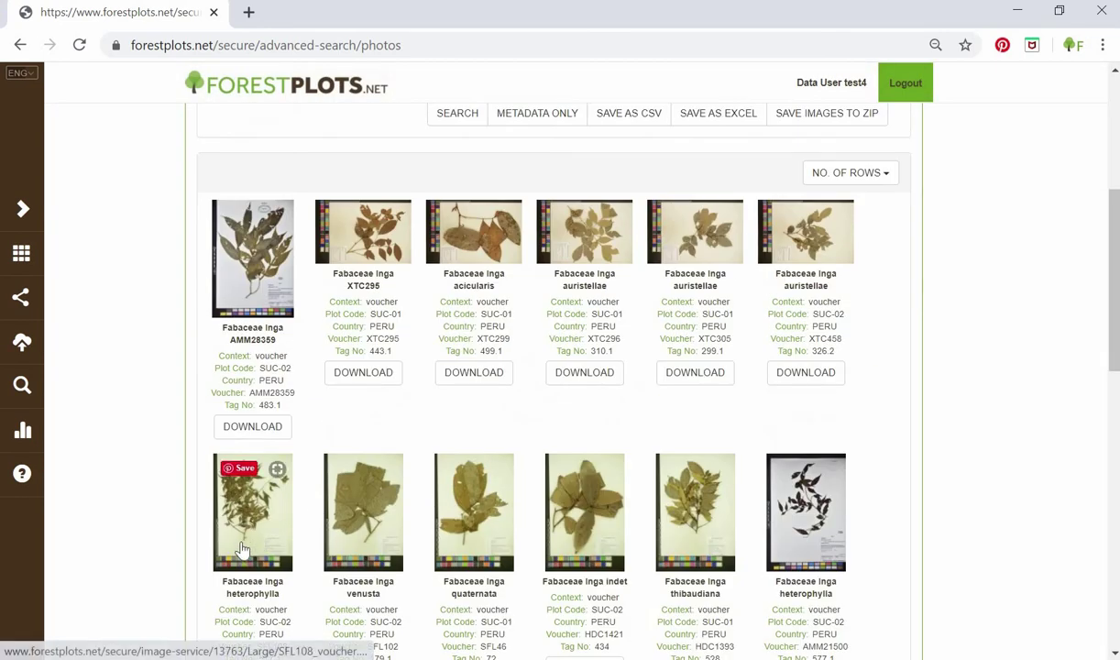
{"action": "left_click", "coordinate": [245, 547]}
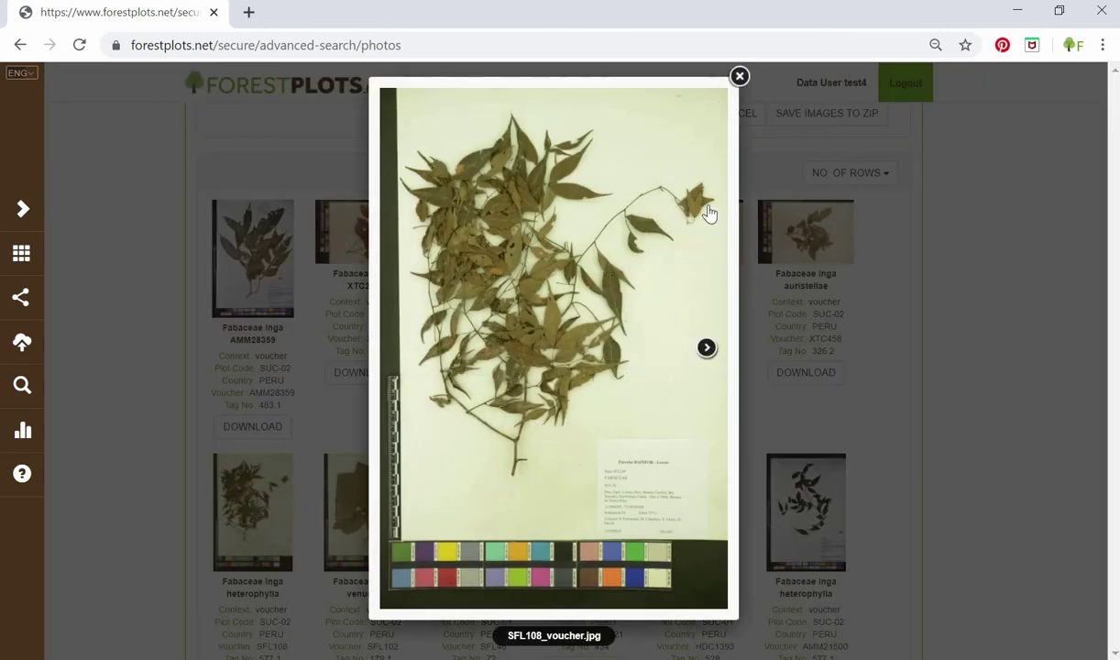
{"action": "left_click", "coordinate": [707, 349]}
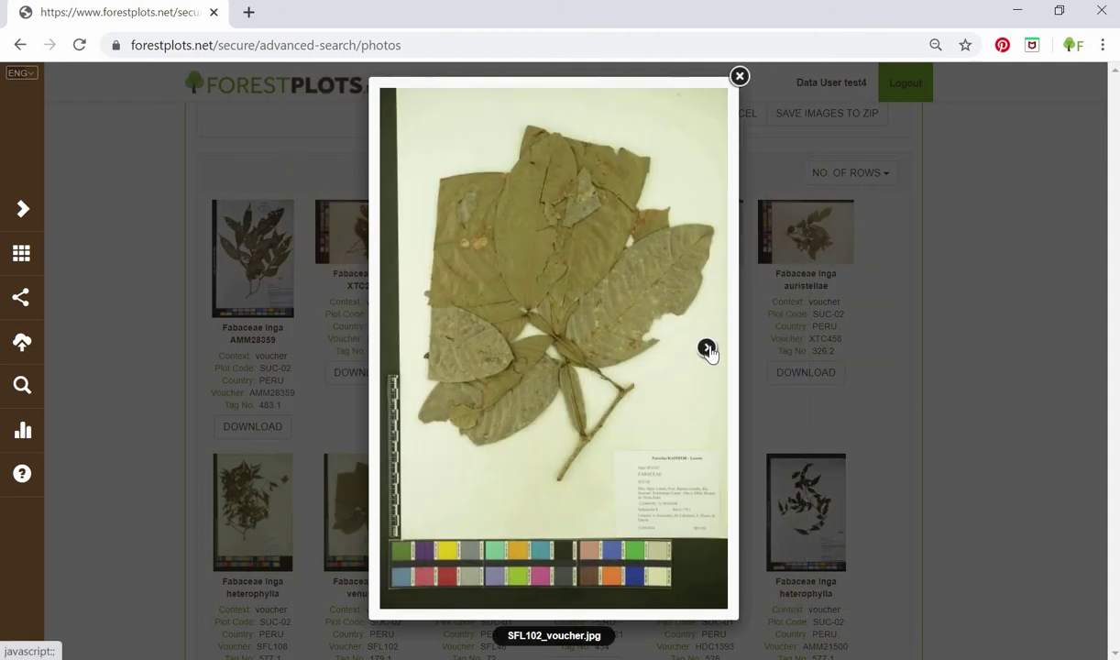
{"action": "left_click", "coordinate": [707, 349]}
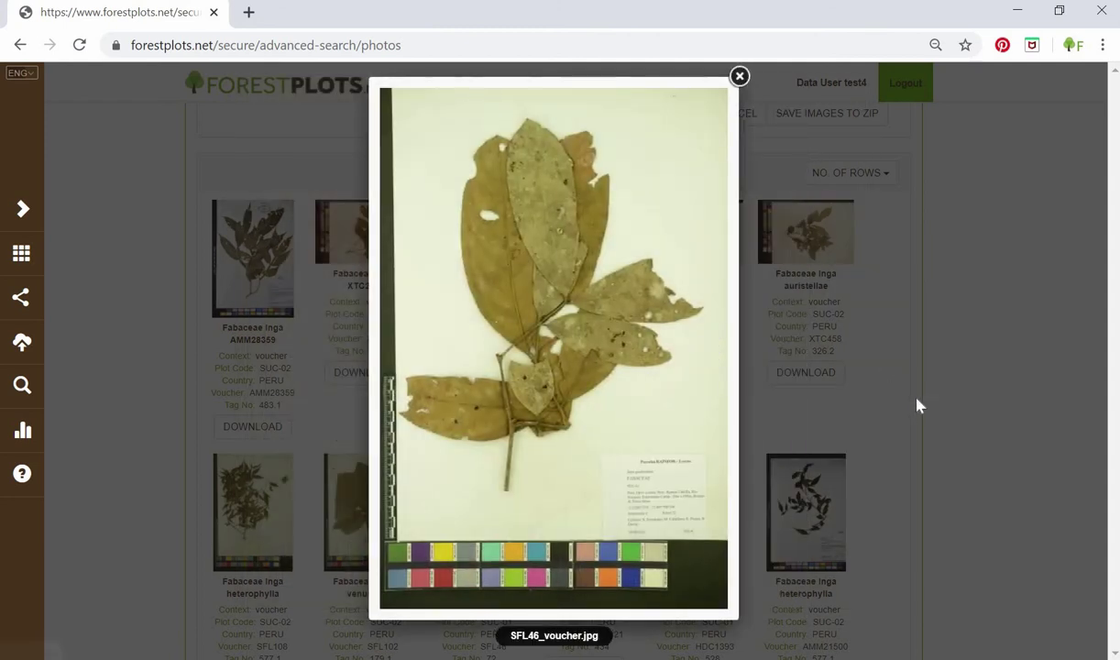
{"action": "left_click", "coordinate": [918, 405]}
- Download the single voucher photo AMM28359, open the file to check it and close the photo viewer
{"action": "left_click", "coordinate": [262, 428]}
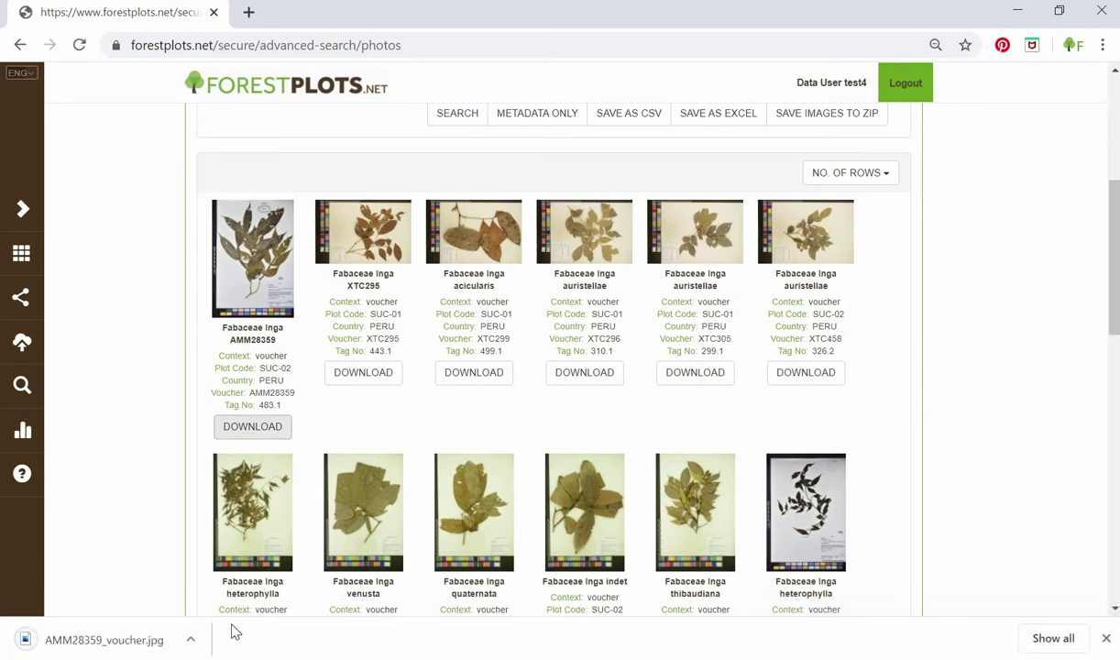
{"action": "left_click", "coordinate": [191, 640]}
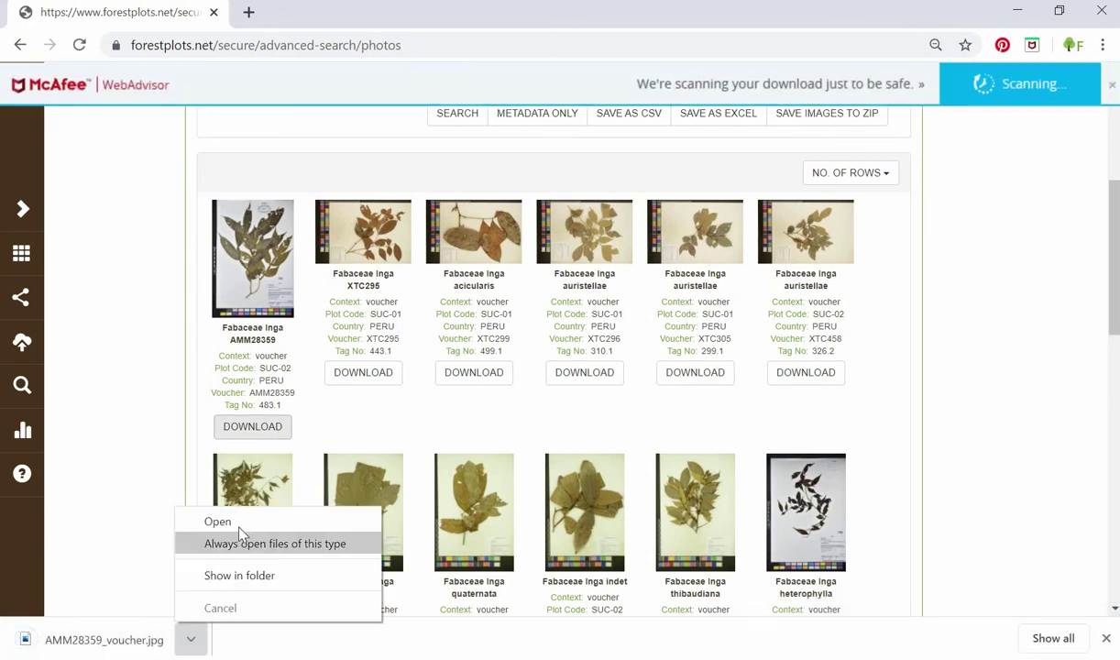
{"action": "left_click", "coordinate": [238, 541]}
{"action": "left_click", "coordinate": [192, 640]}
{"action": "left_click", "coordinate": [205, 601]}
{"action": "left_click", "coordinate": [192, 641]}
{"action": "left_click", "coordinate": [220, 539]}
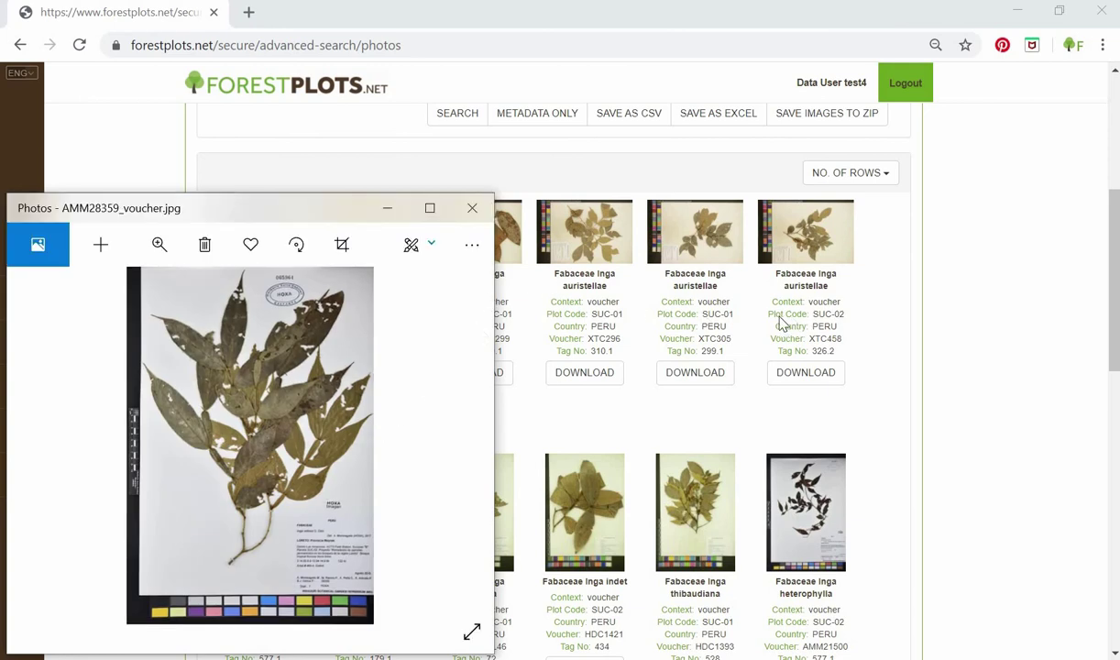
{"action": "left_click", "coordinate": [472, 207]}
- Run a Vouchers search for the genus Inga in PERU plots SUC-01 and SUC-02
{"action": "scroll", "coordinate": [825, 325], "scroll_direction": "up", "scroll_amount": 4}
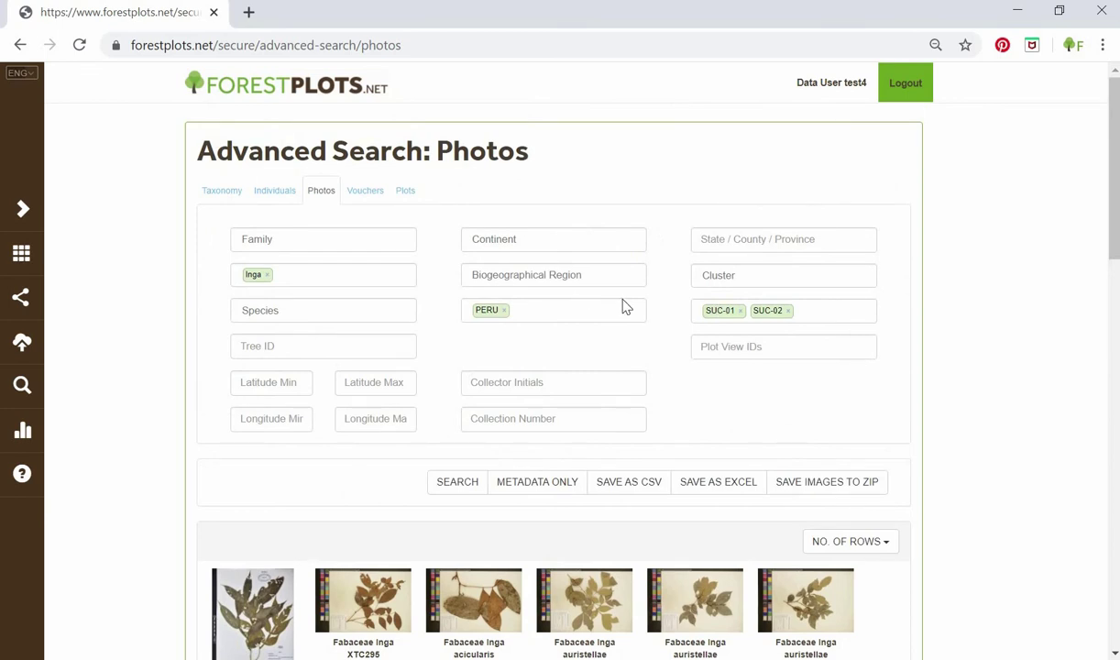
{"action": "left_click", "coordinate": [359, 190]}
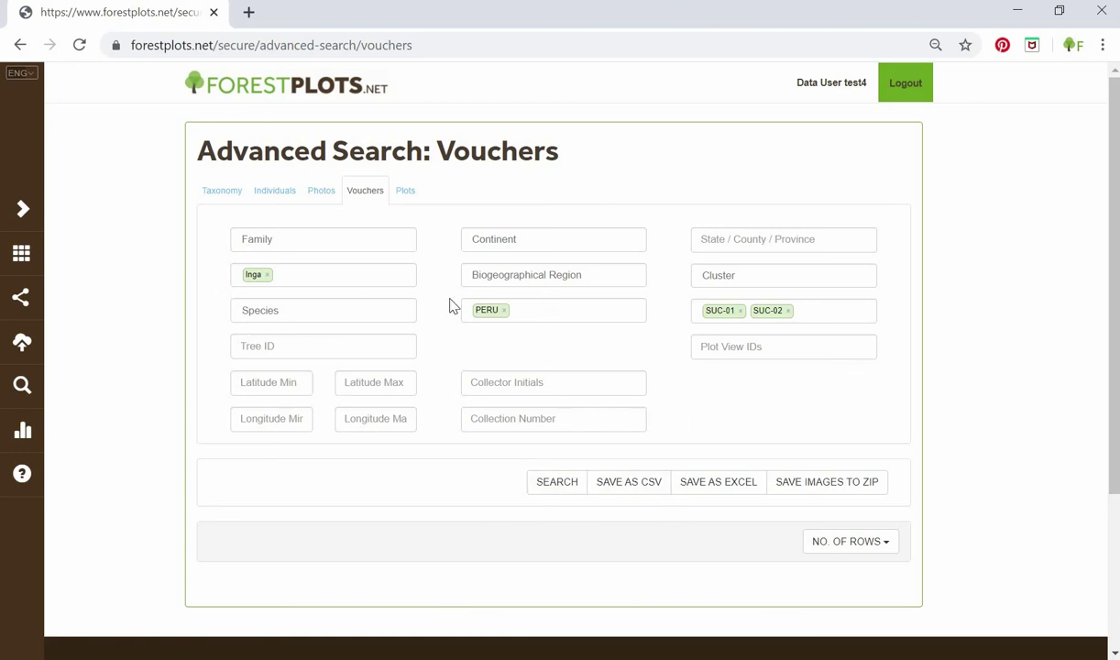
{"action": "left_click", "coordinate": [550, 488]}
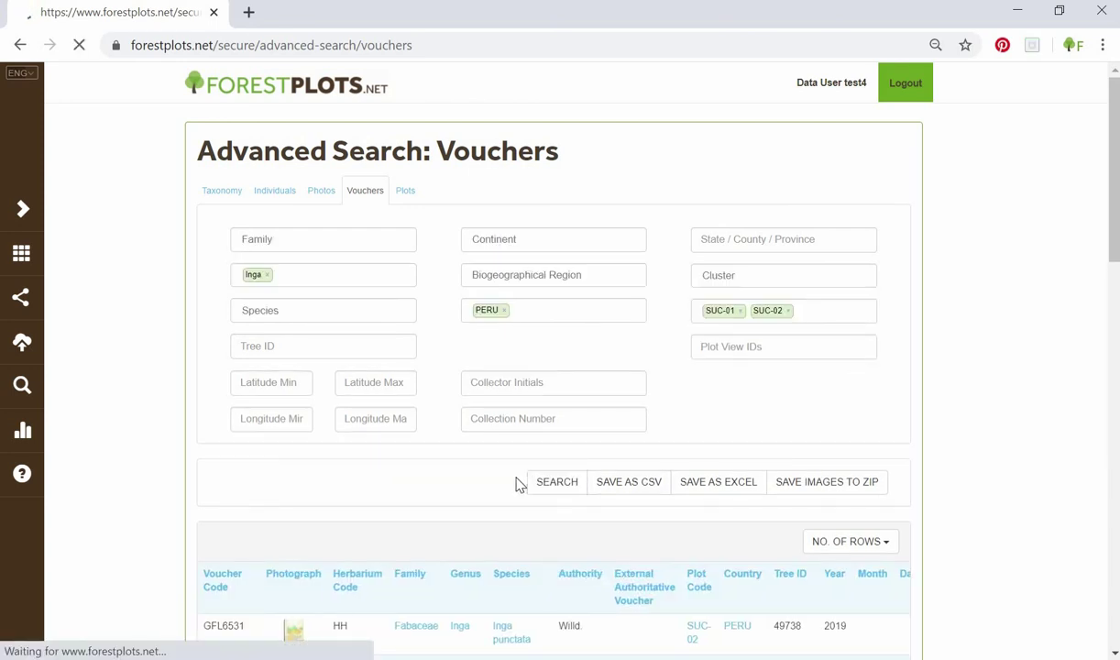
- Look through the Inga voucher records with their photographs, herbarium codes and collection years, and open the Plots search
{"action": "scroll", "coordinate": [515, 488], "scroll_direction": "down", "scroll_amount": 7}
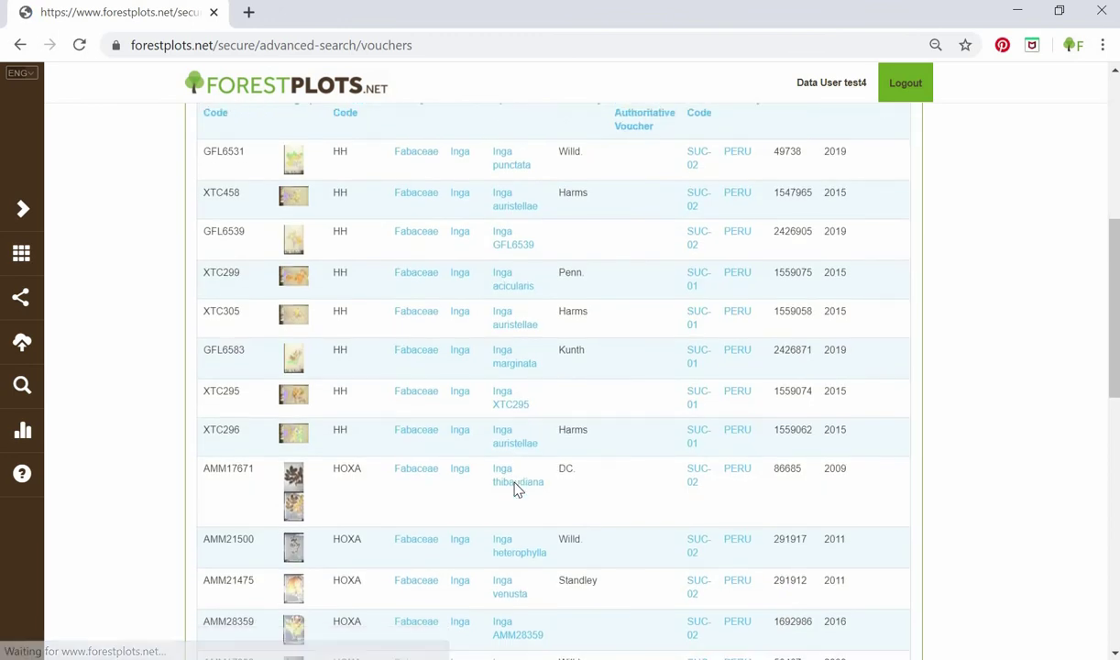
{"action": "scroll", "coordinate": [511, 495], "scroll_direction": "up", "scroll_amount": 8}
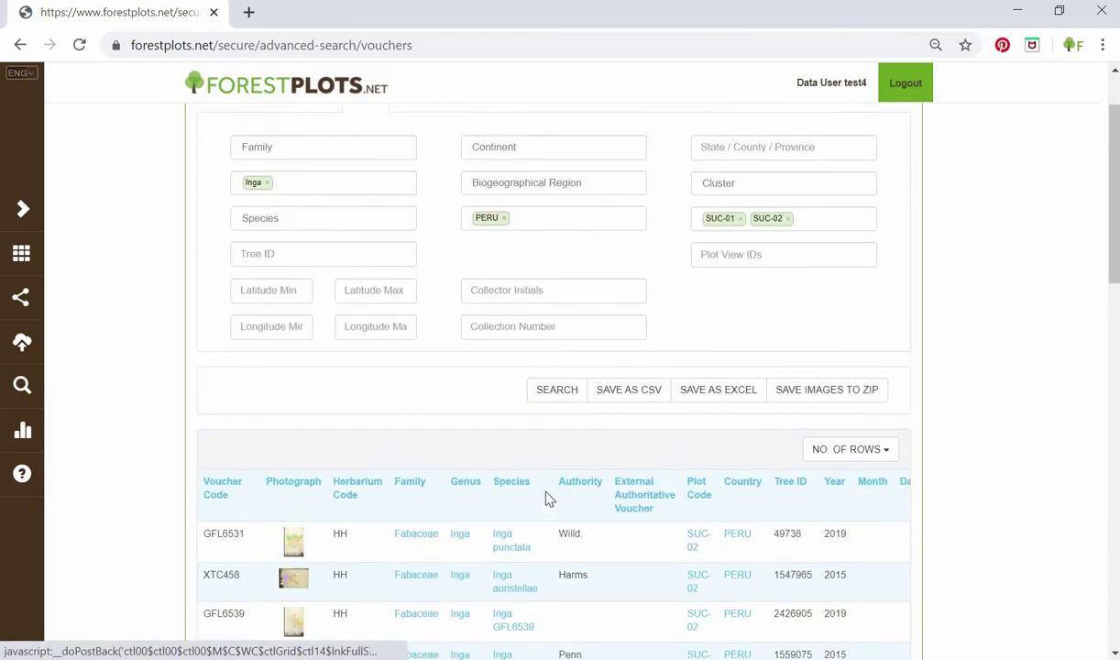
{"action": "scroll", "coordinate": [568, 516], "scroll_direction": "down", "scroll_amount": 5}
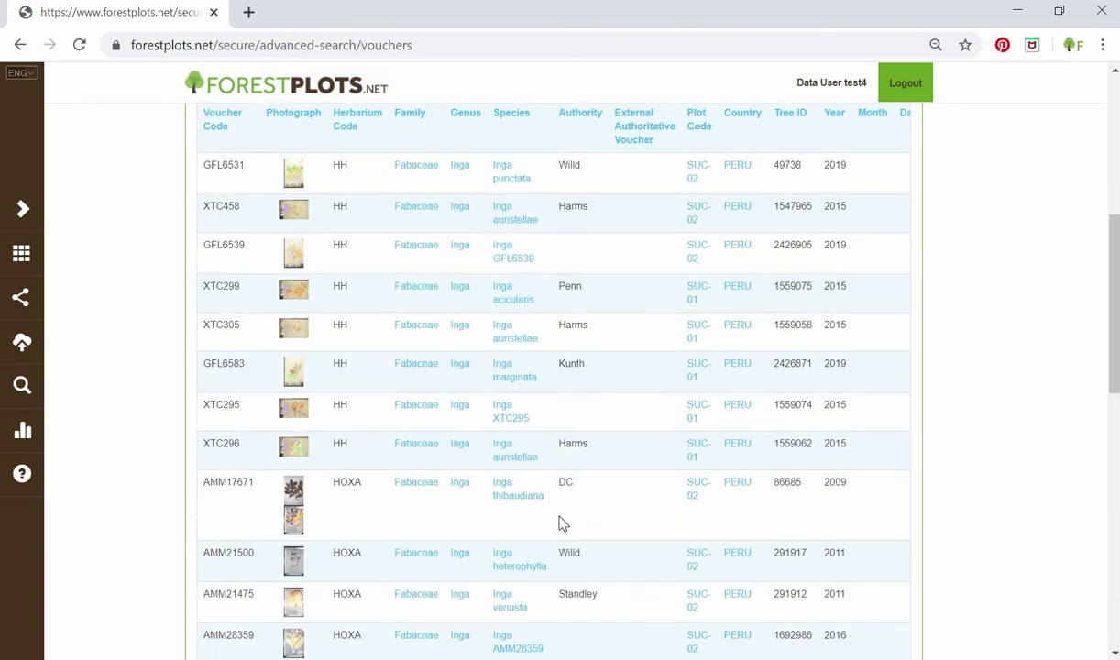
{"action": "scroll", "coordinate": [535, 446], "scroll_direction": "up", "scroll_amount": 2}
{"action": "scroll", "coordinate": [298, 463], "scroll_direction": "down", "scroll_amount": 4}
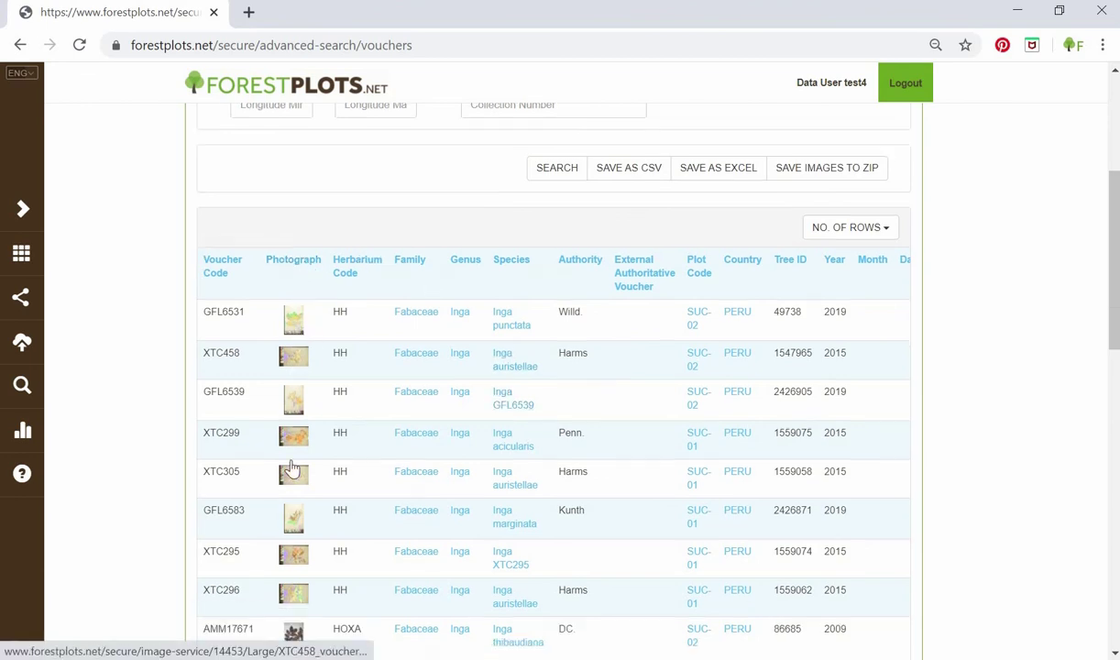
{"action": "scroll", "coordinate": [319, 533], "scroll_direction": "up", "scroll_amount": 6}
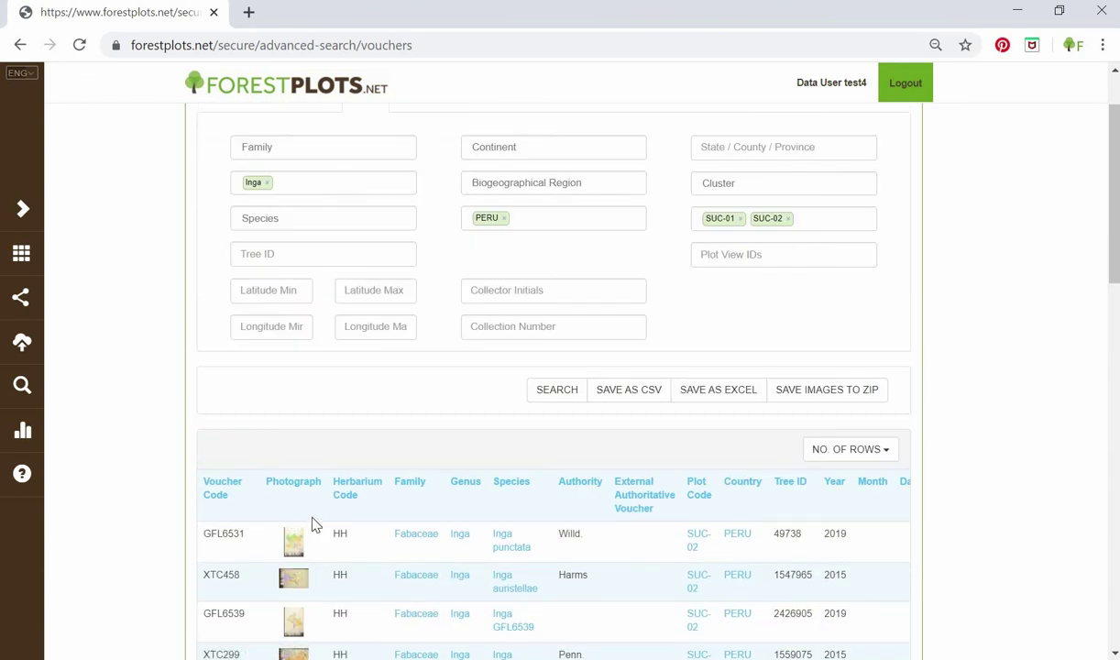
{"action": "scroll", "coordinate": [223, 592], "scroll_direction": "down", "scroll_amount": 2}
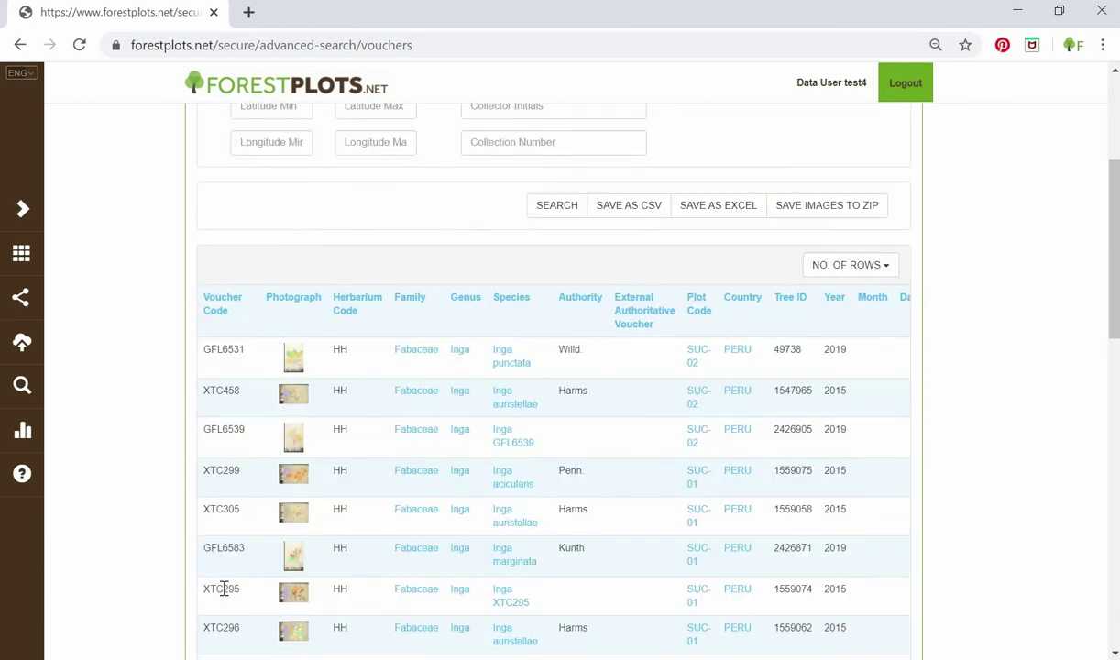
{"action": "scroll", "coordinate": [247, 596], "scroll_direction": "up", "scroll_amount": 3}
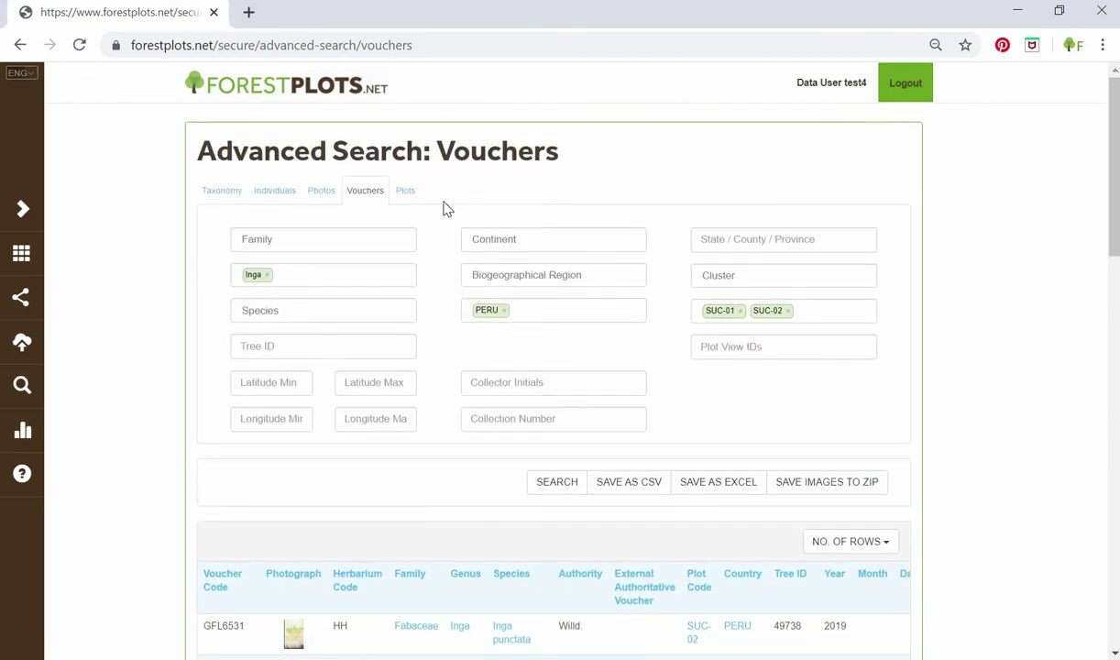
{"action": "left_click", "coordinate": [410, 192]}
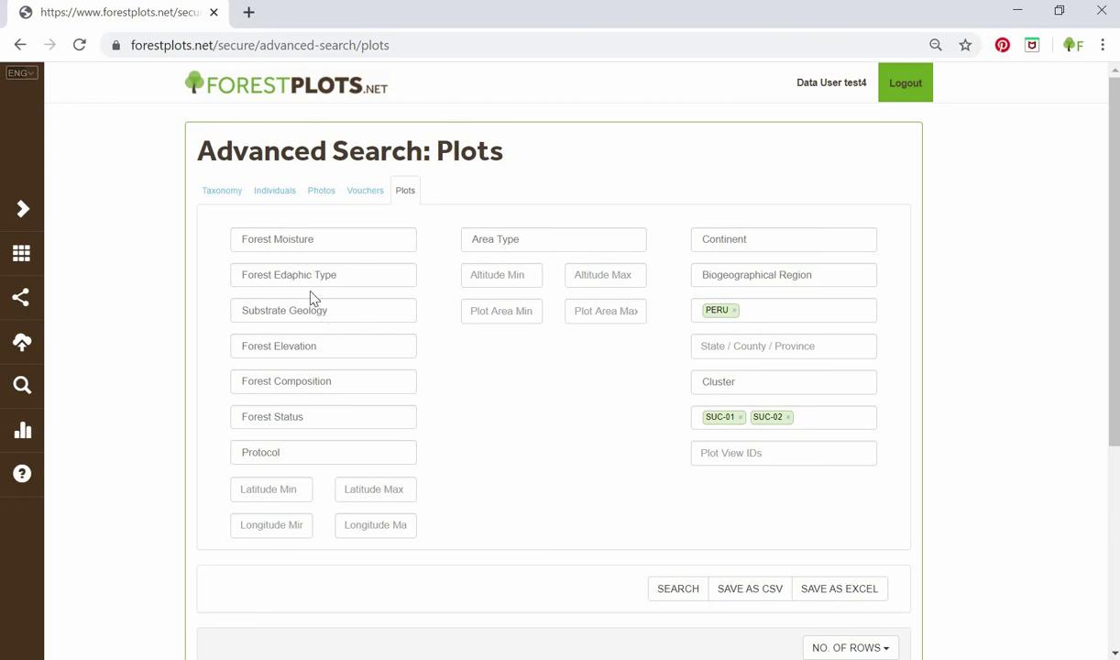
- Remove the SUC-01 and SUC-02 plot codes and run a Plots search for Moist forest in PERU
{"action": "left_click", "coordinate": [789, 417]}
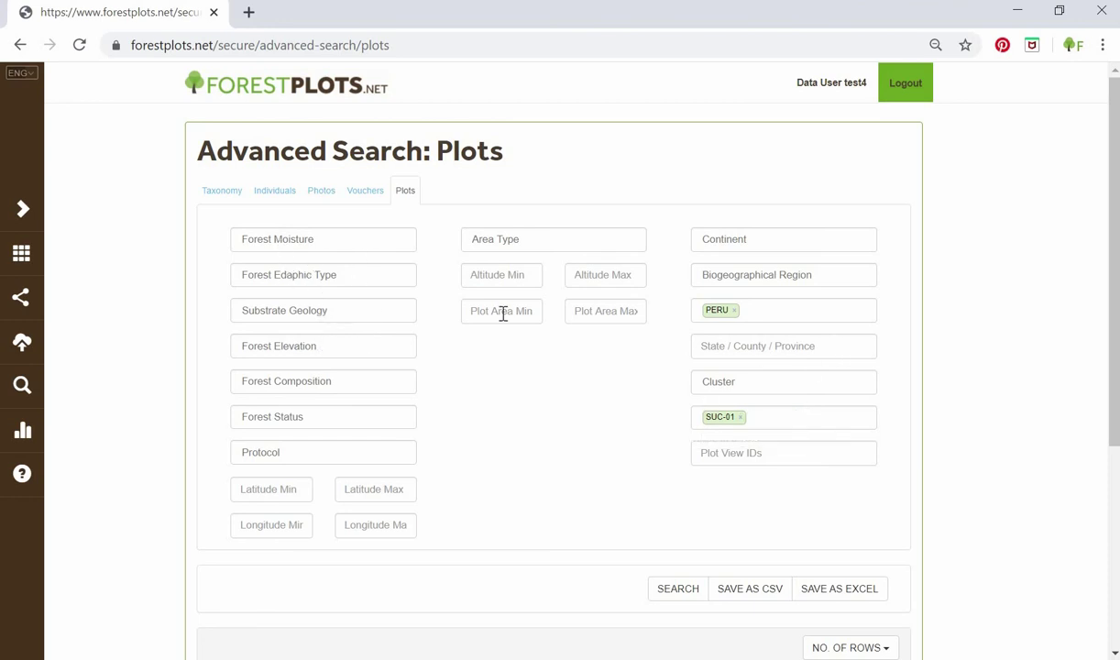
{"action": "key", "text": "BackSpace"}
{"action": "left_click", "coordinate": [313, 244]}
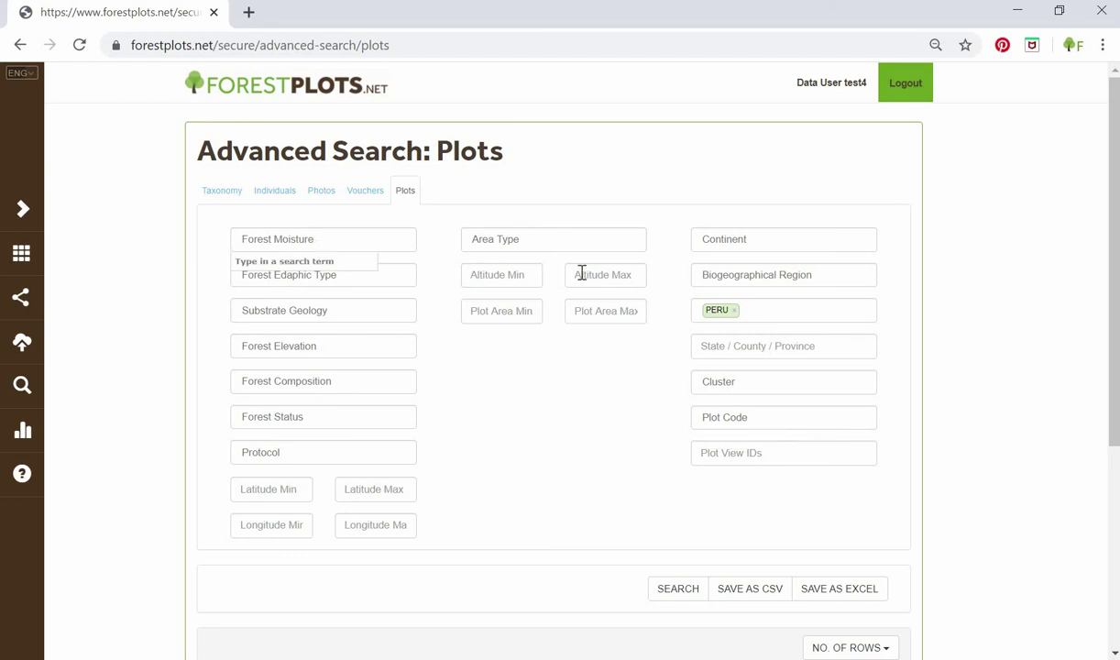
{"action": "type", "text": "mo"}
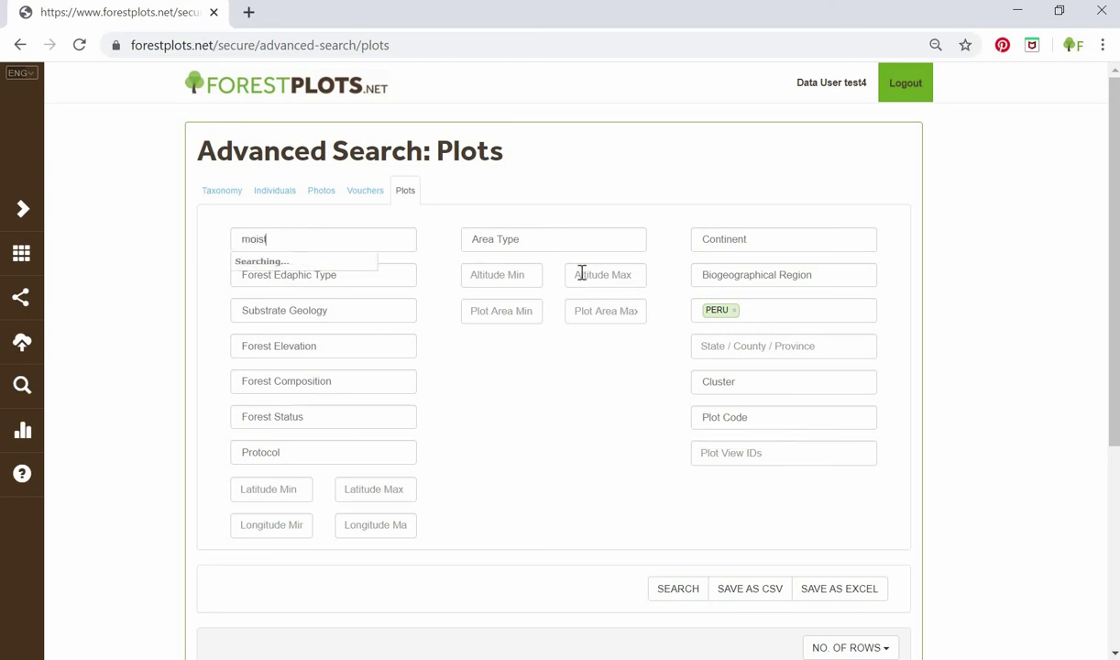
{"action": "type", "text": "ist"}
{"action": "left_click", "coordinate": [343, 258]}
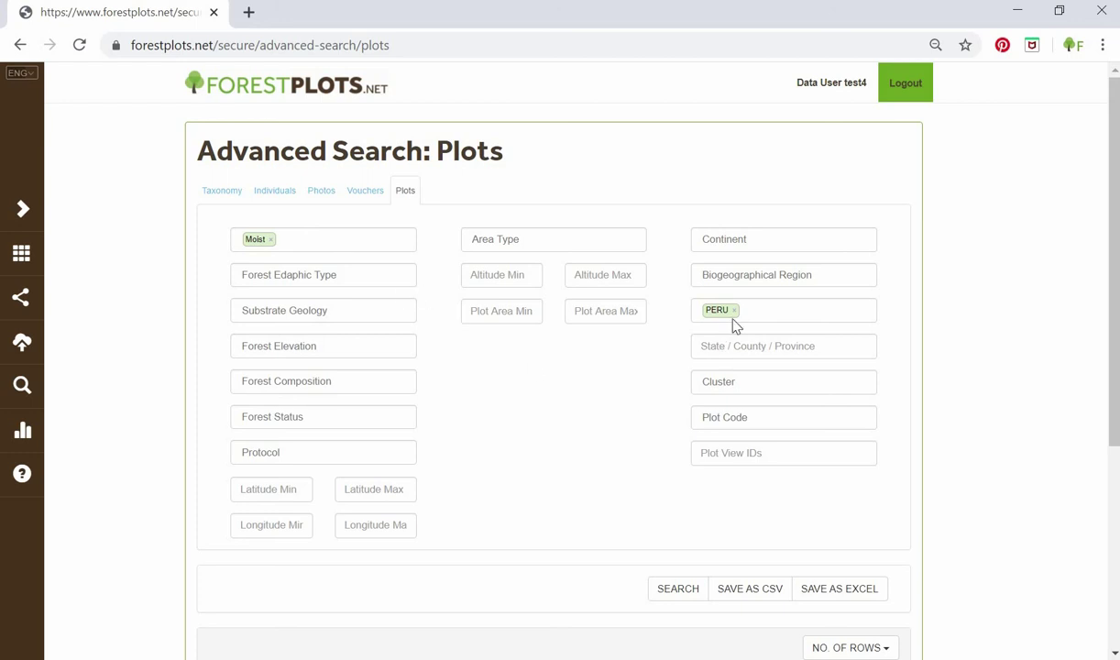
{"action": "scroll", "coordinate": [550, 441], "scroll_direction": "down", "scroll_amount": 1}
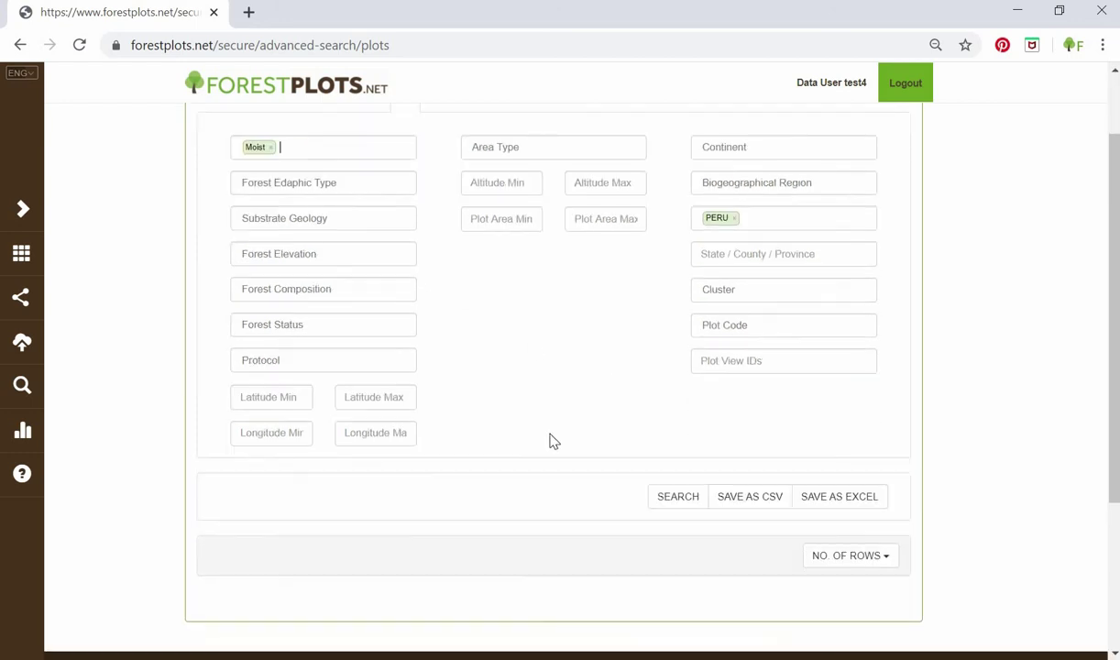
{"action": "left_click", "coordinate": [670, 509]}
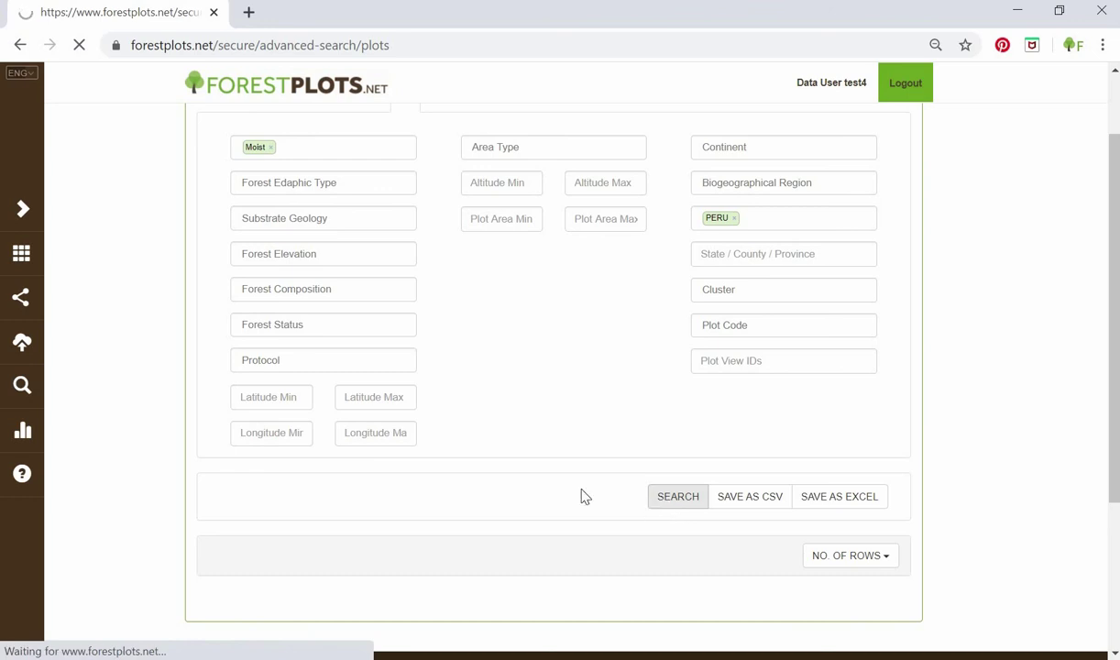
- Export the plot search results as an Excel file and open the downloaded Data (33).xlsx
{"action": "scroll", "coordinate": [562, 481], "scroll_direction": "down", "scroll_amount": 6}
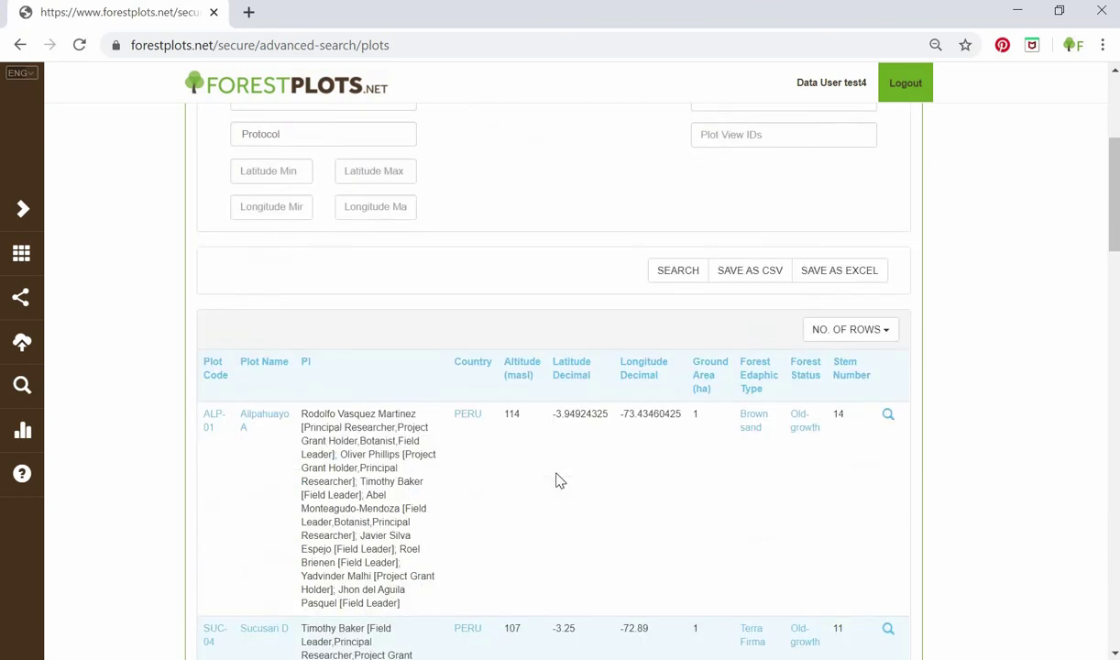
{"action": "scroll", "coordinate": [568, 491], "scroll_direction": "up", "scroll_amount": 3}
{"action": "scroll", "coordinate": [569, 501], "scroll_direction": "up", "scroll_amount": 2}
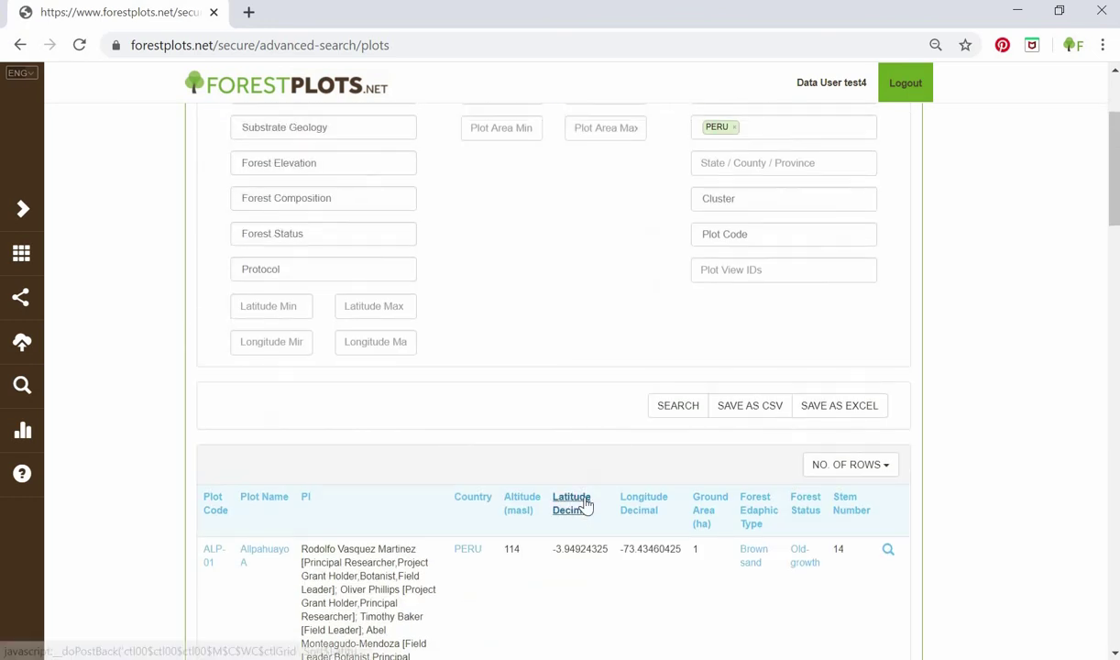
{"action": "left_click", "coordinate": [835, 408]}
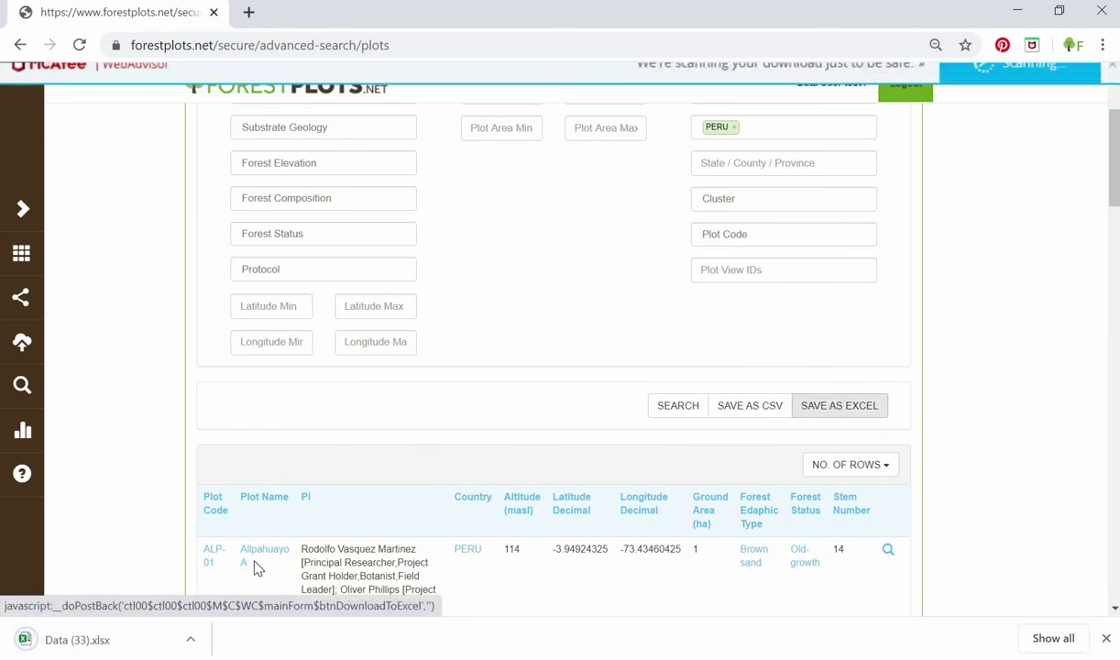
{"action": "left_click", "coordinate": [190, 639]}
{"action": "left_click", "coordinate": [224, 502]}
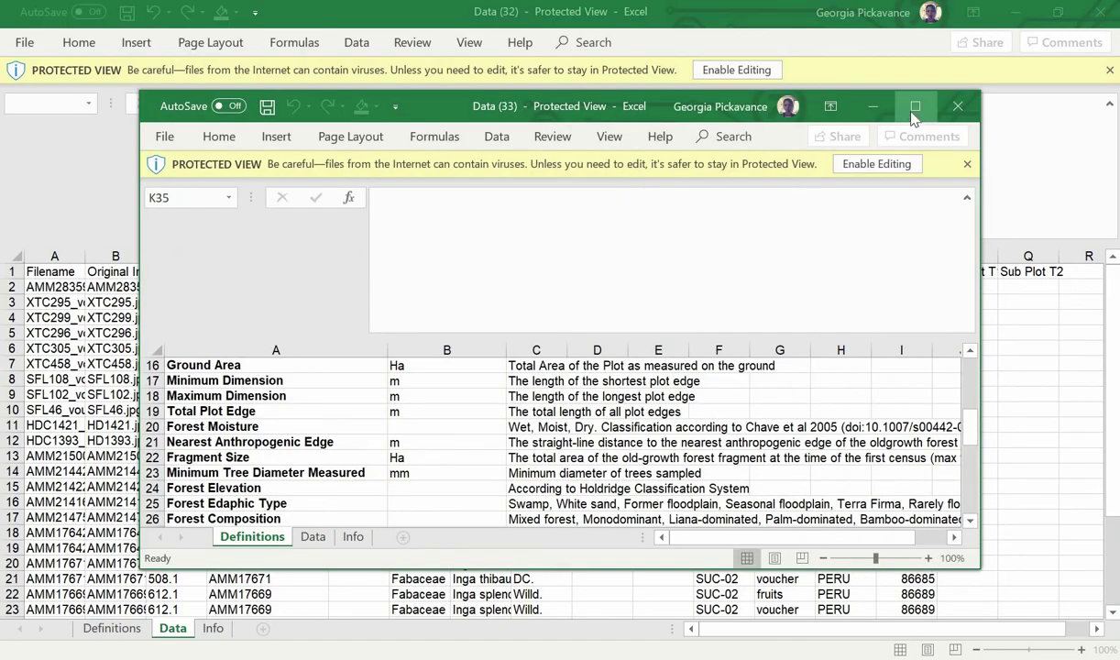
- Maximize the exported workbook and examine the plot records in rows 2 to 9 of the Data sheet
{"action": "left_click", "coordinate": [915, 105]}
{"action": "left_click", "coordinate": [173, 629]}
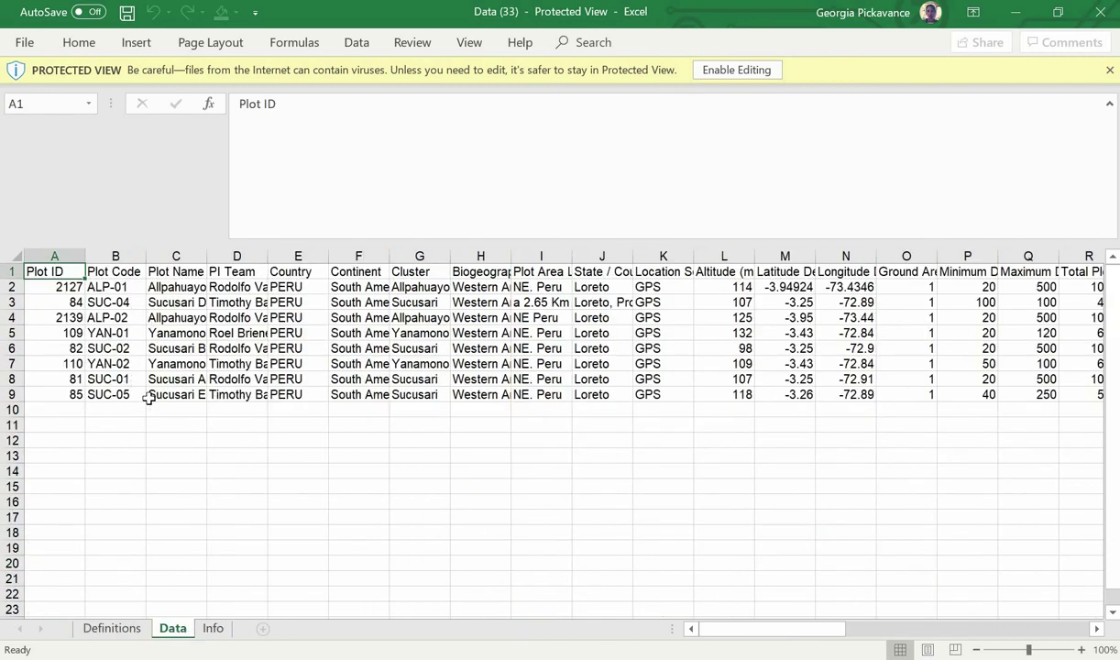
{"action": "left_click_drag", "start_coordinate": [10, 287], "coordinate": [13, 396]}
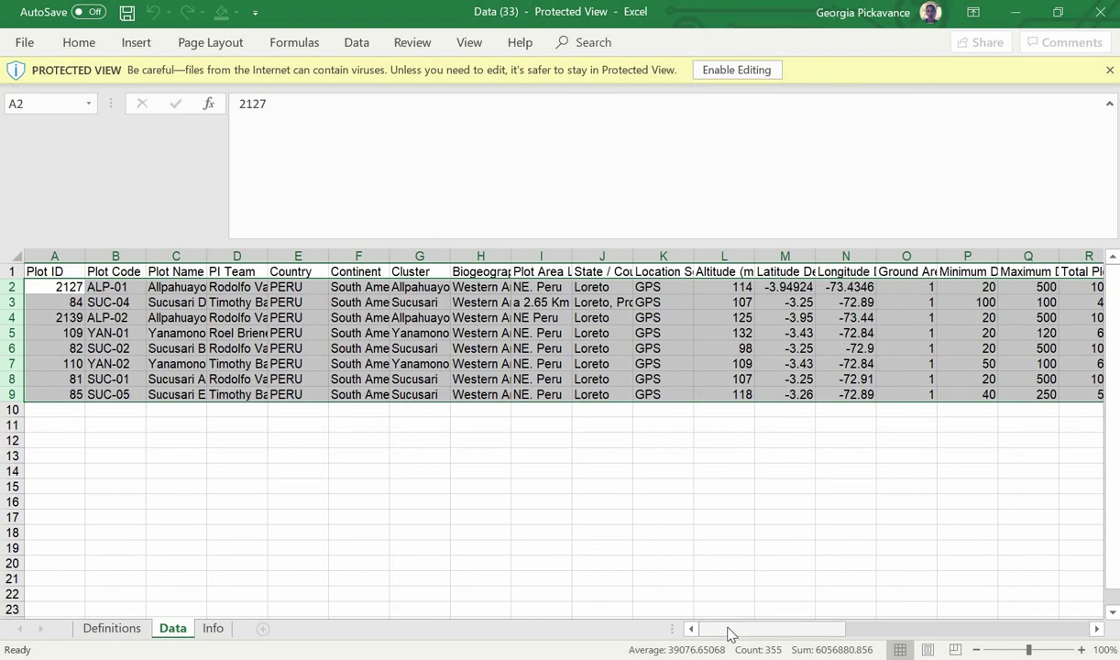
{"action": "left_click_drag", "start_coordinate": [730, 634], "coordinate": [629, 643]}
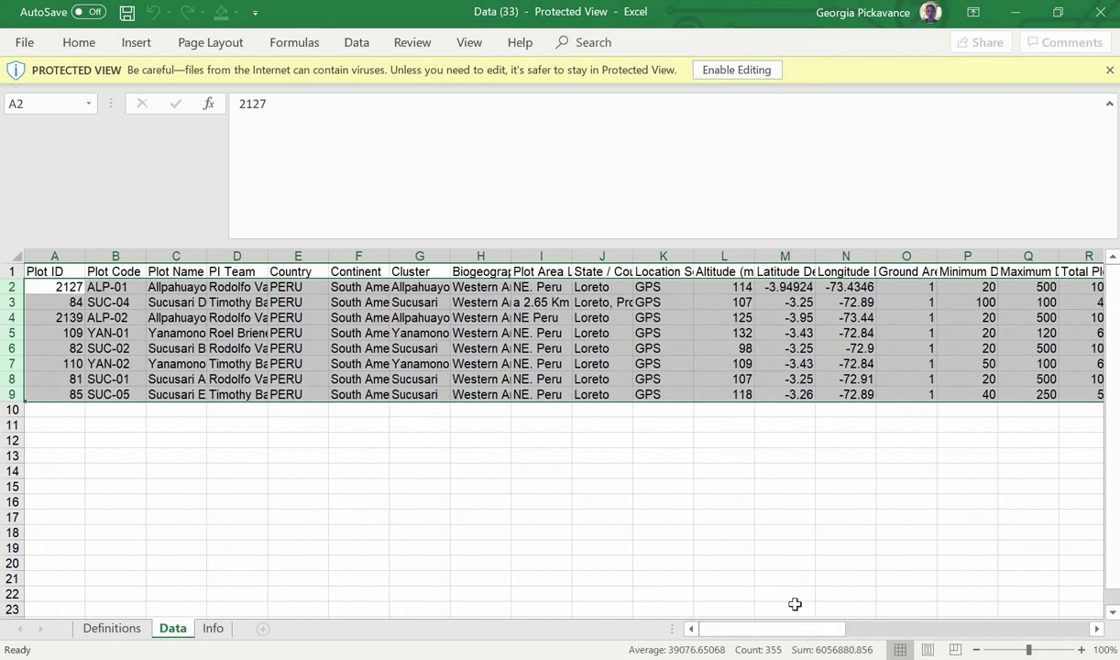
- Switch back to ForestPlots in the browser and open the Taxonomy search
{"action": "key", "text": "alt+Tab"}
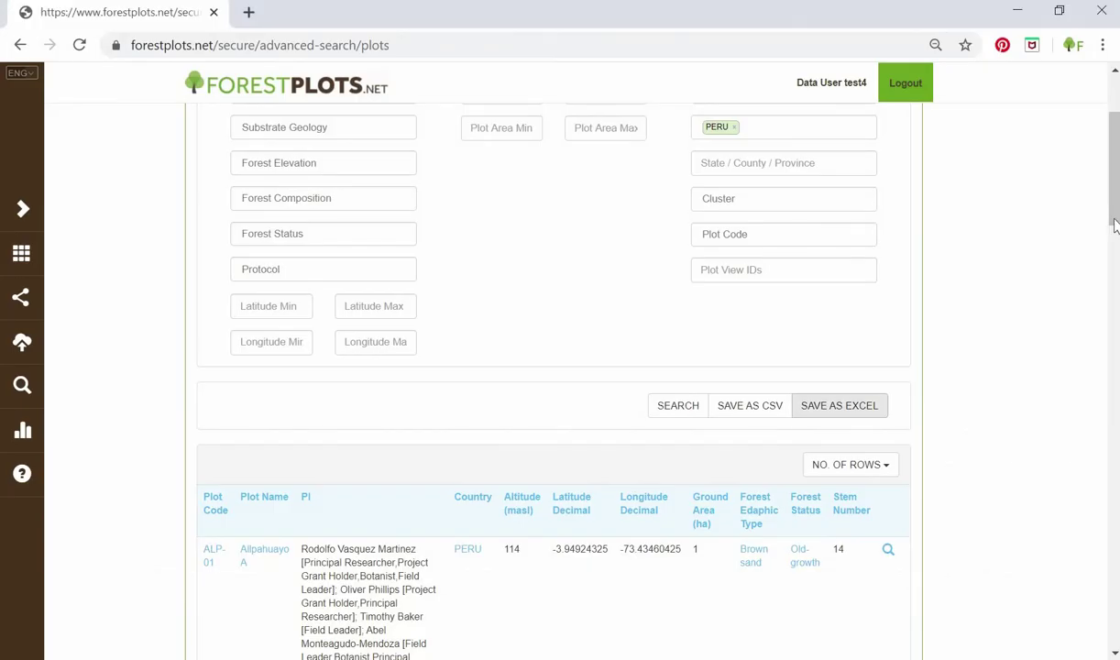
{"action": "scroll", "coordinate": [602, 222], "scroll_direction": "up", "scroll_amount": 3}
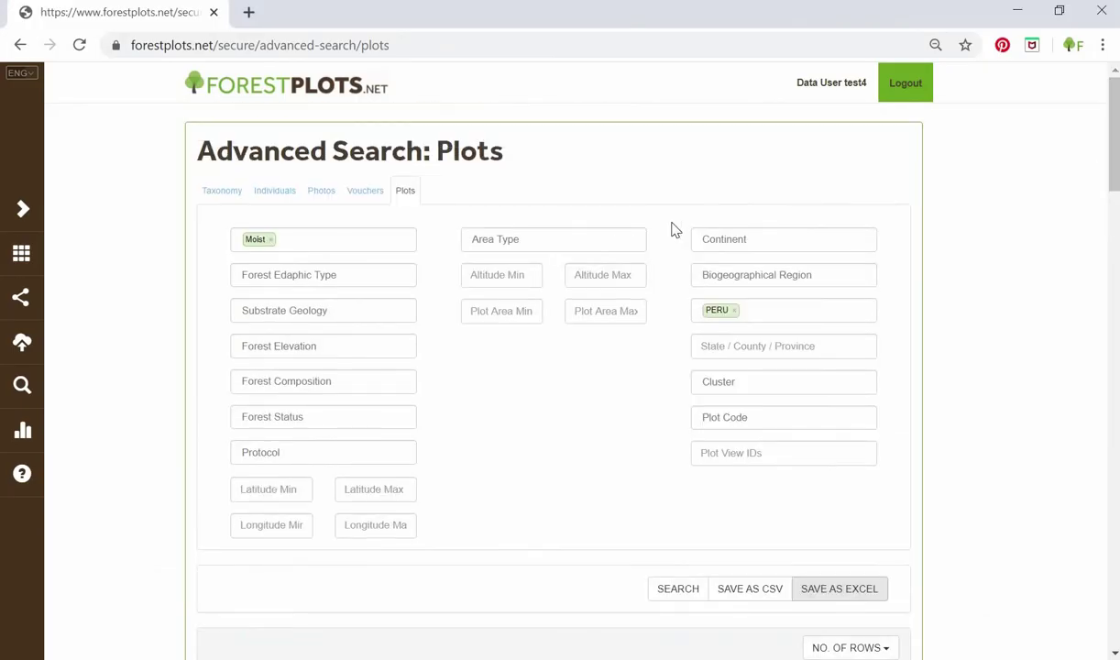
{"action": "left_click", "coordinate": [223, 190]}
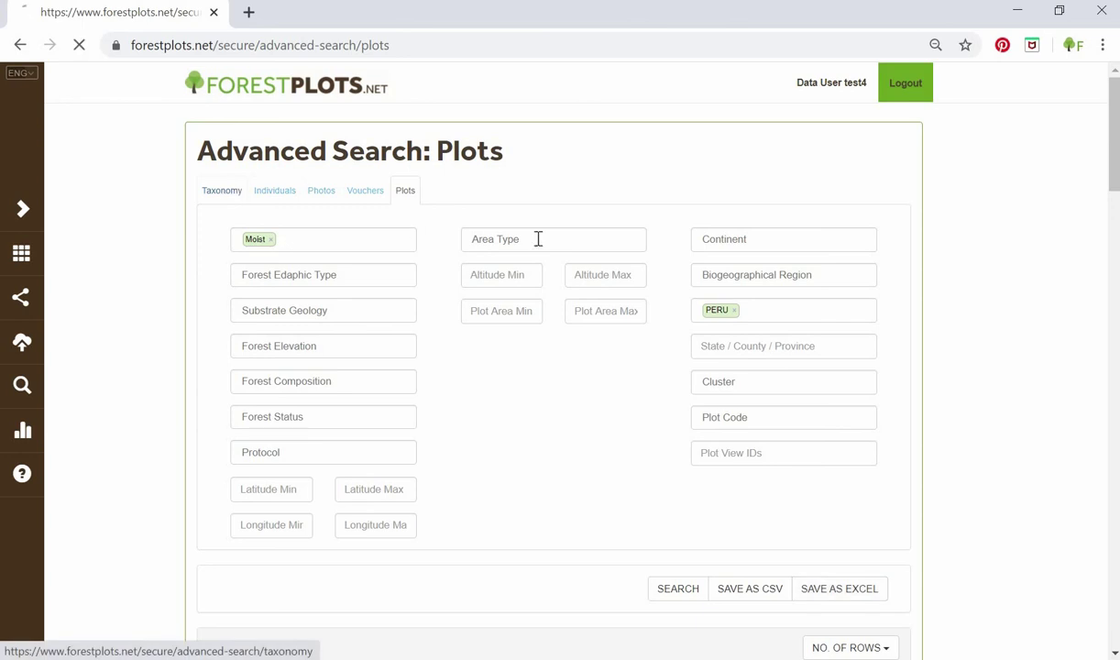